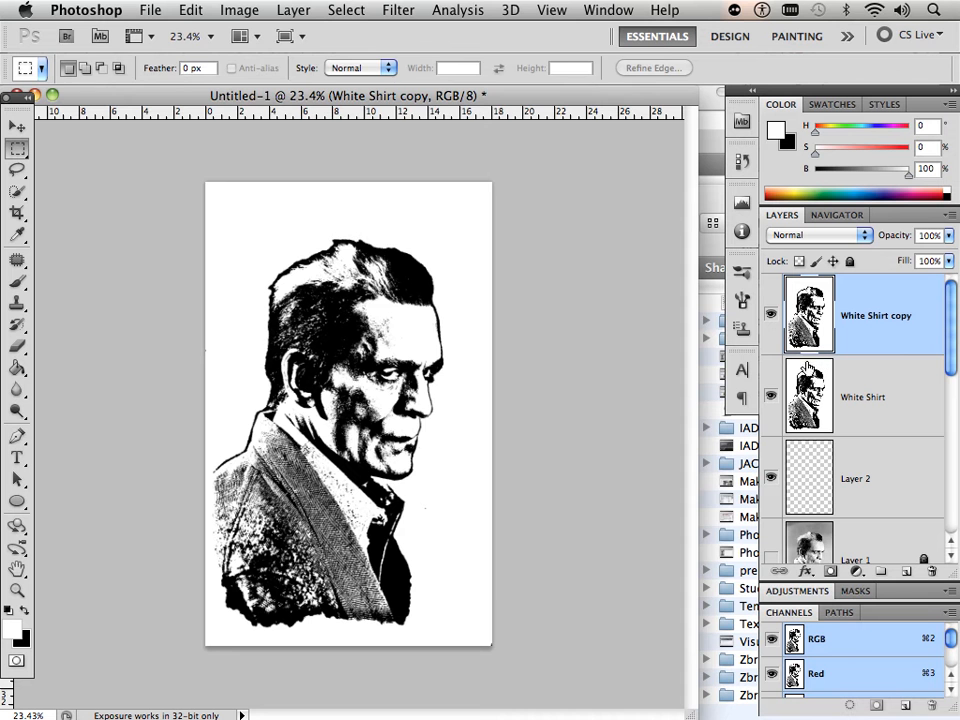
- Invert the colours of the White Shirt copy layer and inspect the portrait and jacket detail
{"action": "left_click", "coordinate": [234, 8]}
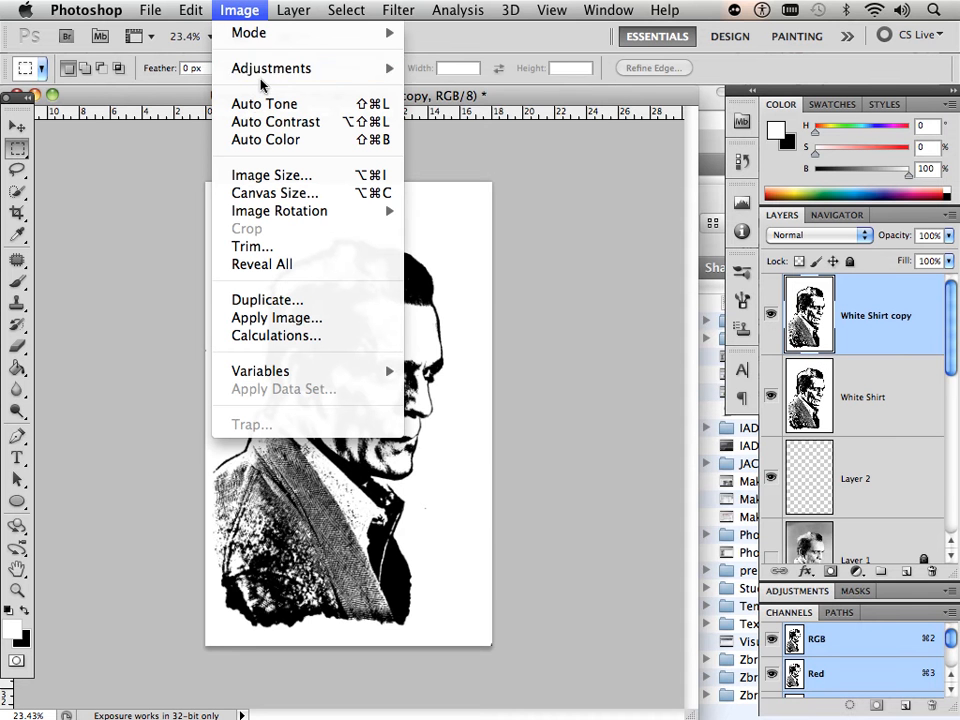
{"action": "mouse_move", "coordinate": [285, 70]}
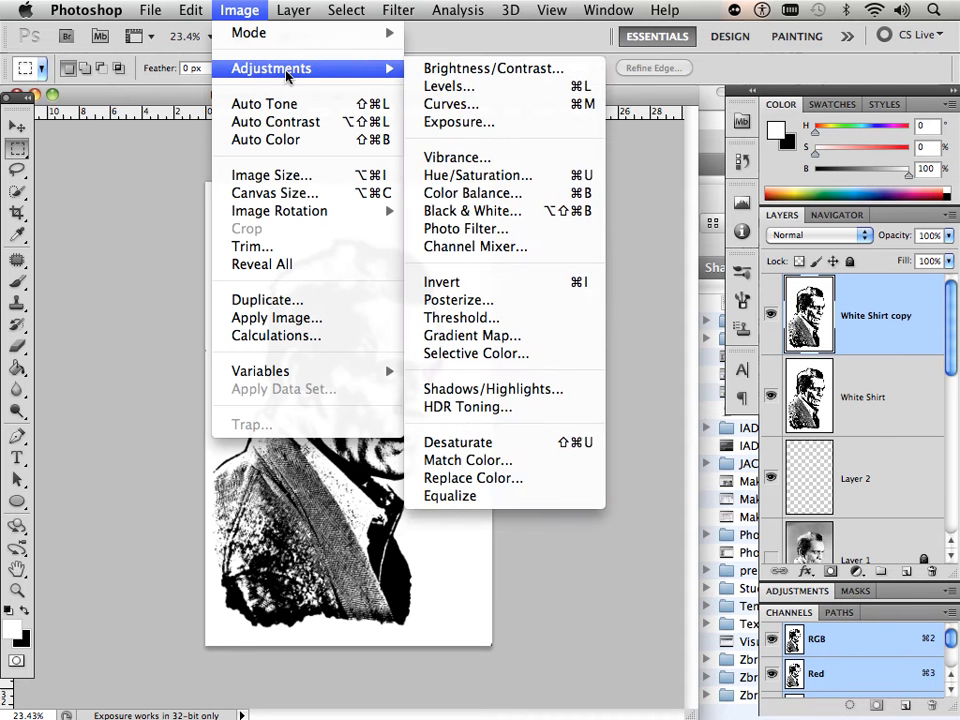
{"action": "left_click", "coordinate": [489, 285]}
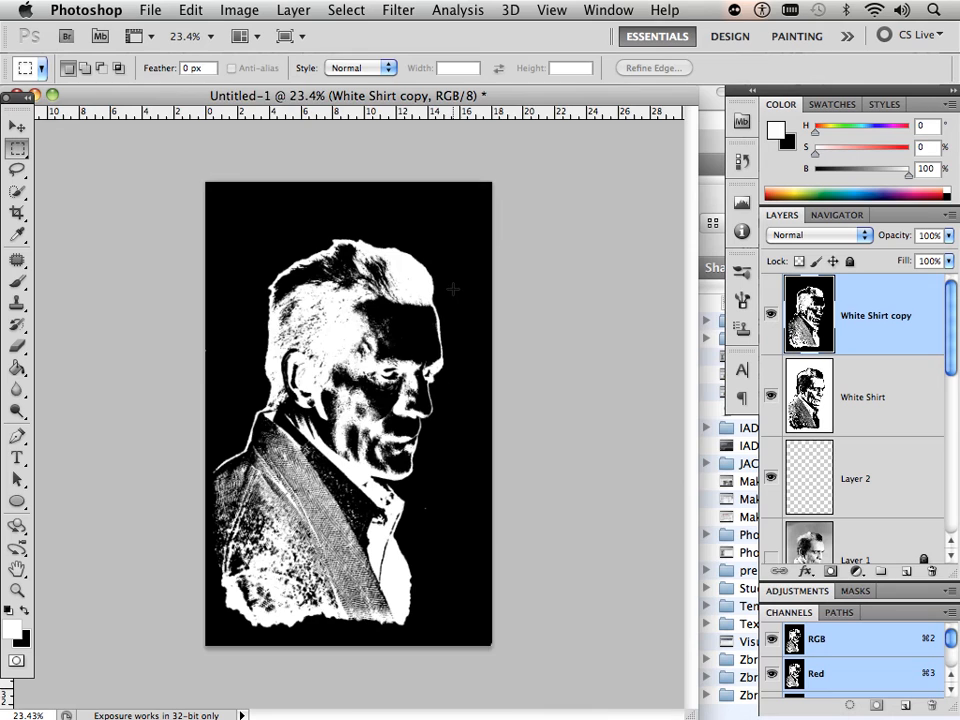
{"action": "scroll", "coordinate": [453, 299], "scroll_direction": "up", "scroll_amount": 5}
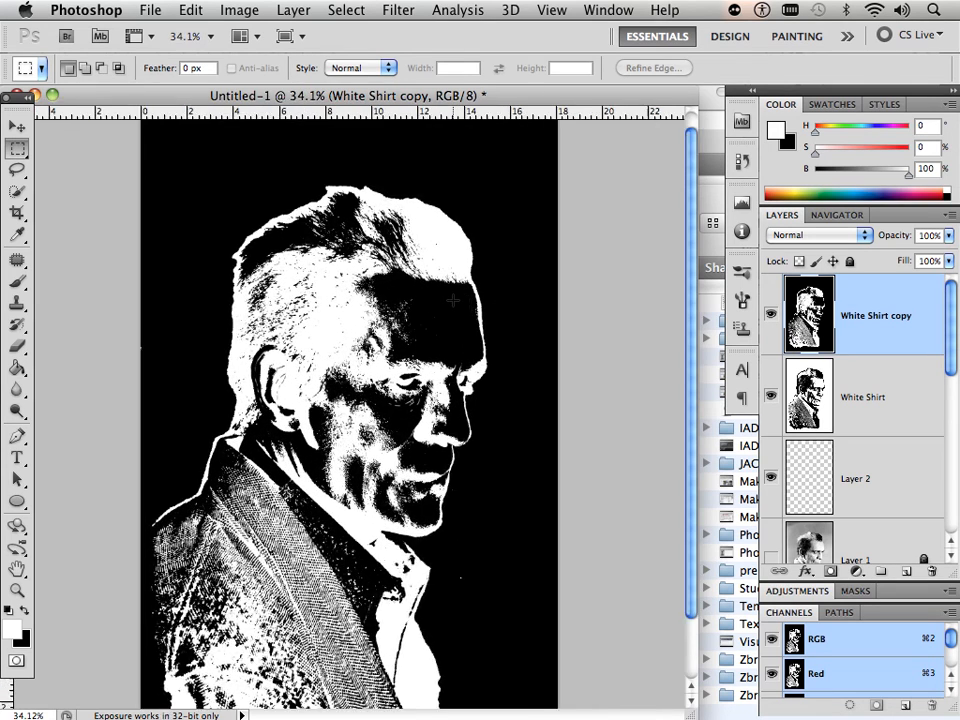
{"action": "scroll", "coordinate": [453, 299], "scroll_direction": "up", "scroll_amount": 3}
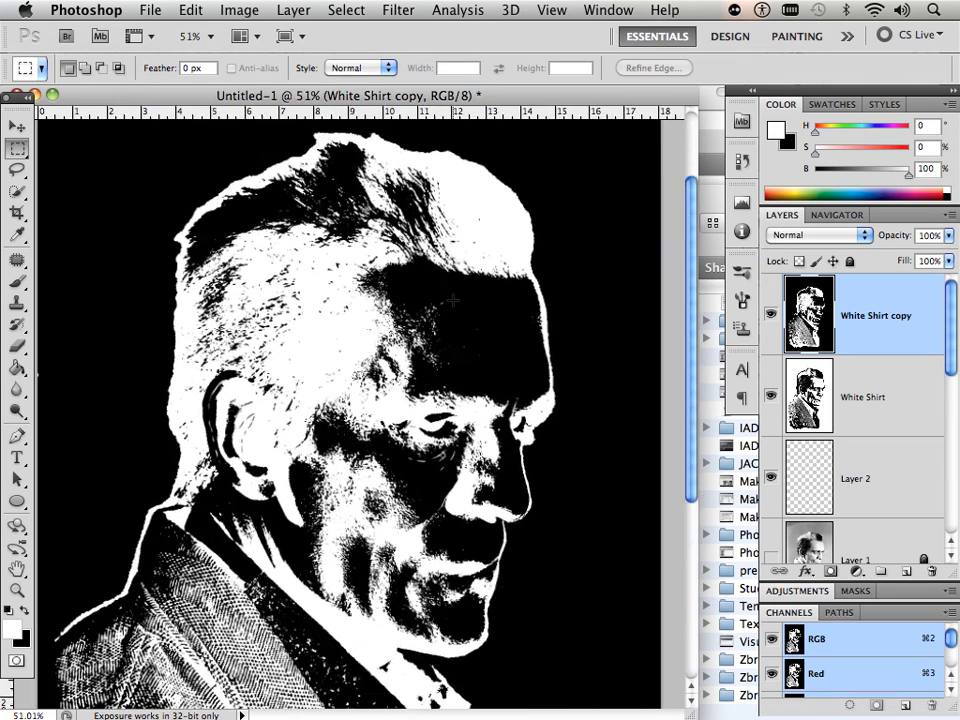
{"action": "scroll", "coordinate": [427, 408], "scroll_direction": "down", "scroll_amount": 10}
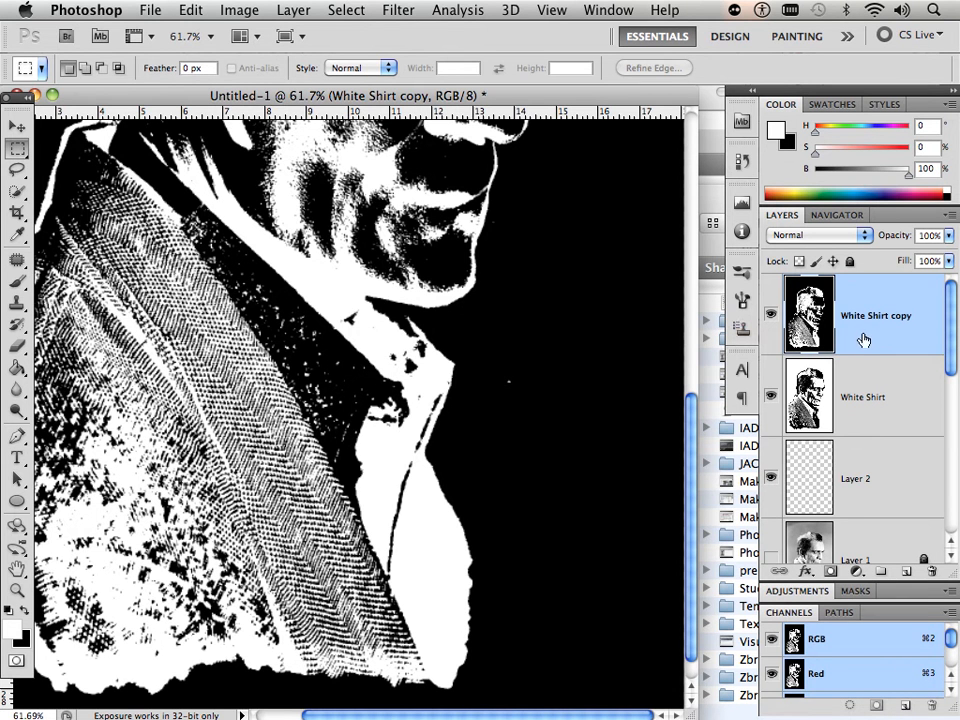
- Add a new layer directly above the White Shirt layer and fill it with white using the Paint Bucket
{"action": "left_click", "coordinate": [891, 407]}
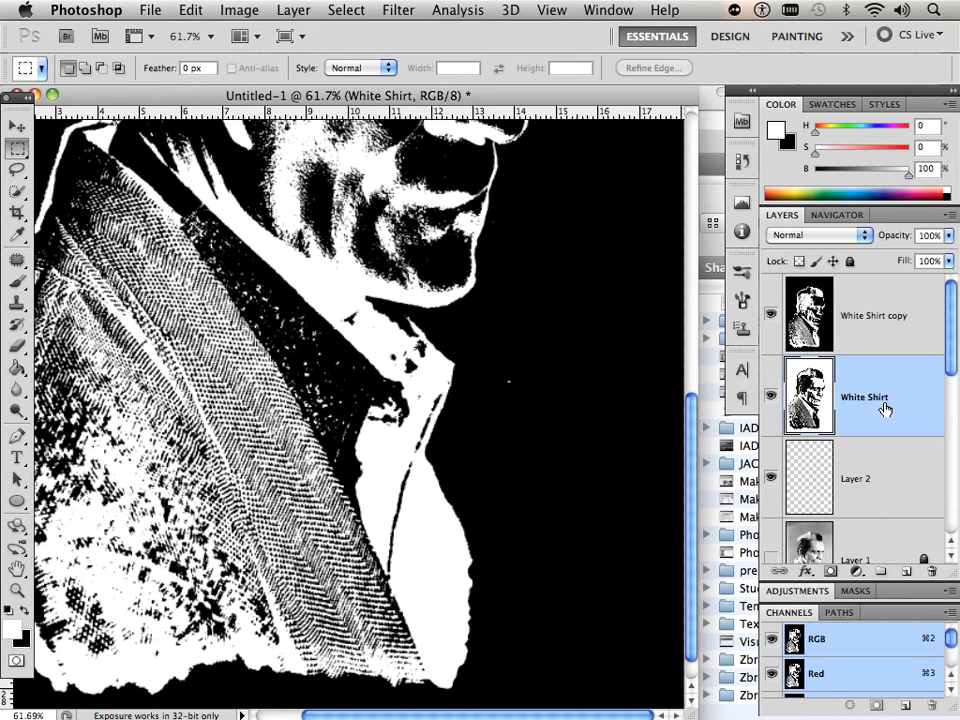
{"action": "left_click", "coordinate": [905, 572]}
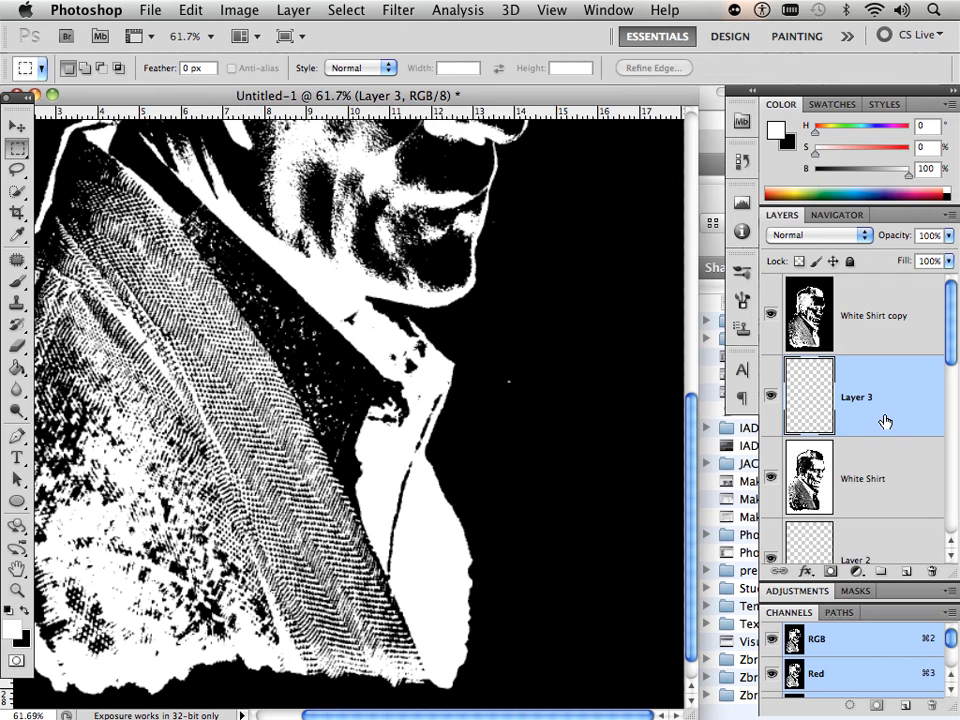
{"action": "left_click", "coordinate": [17, 368]}
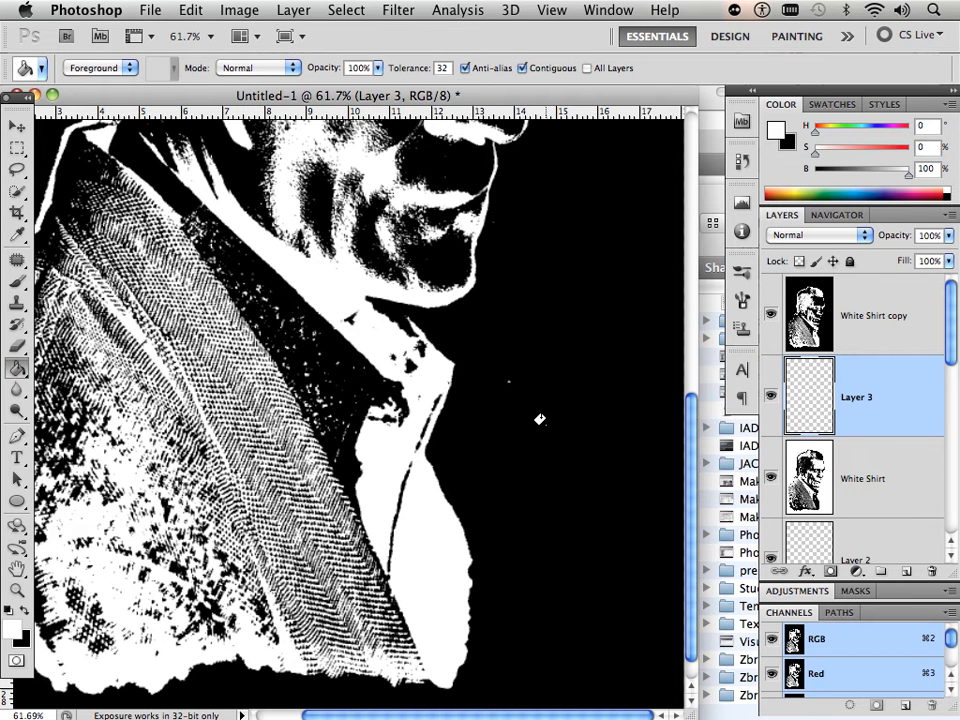
{"action": "left_click", "coordinate": [581, 412]}
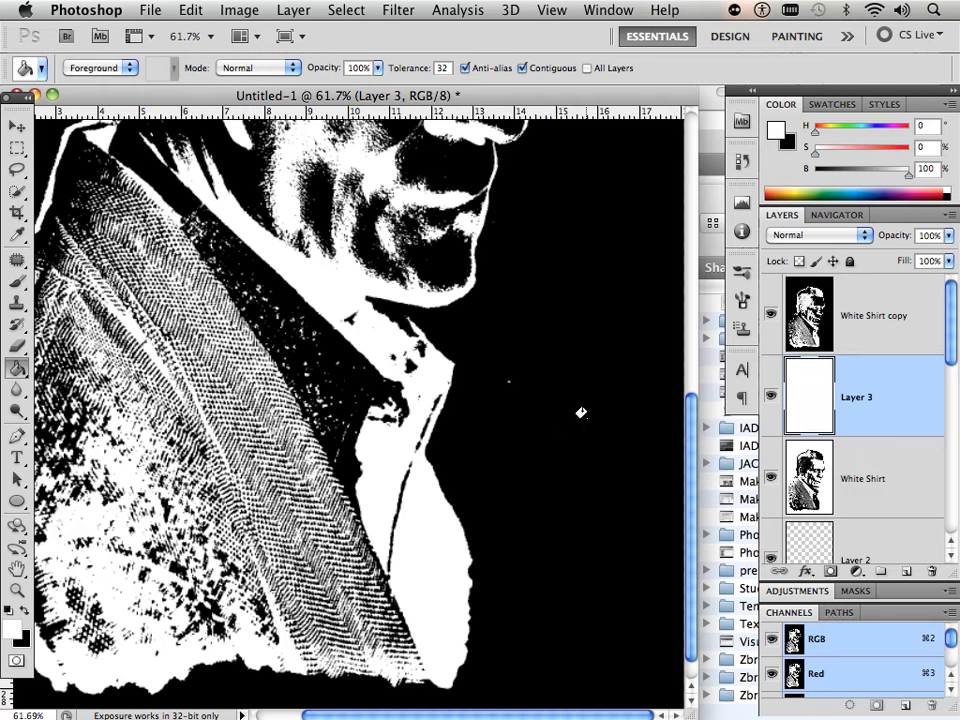
- On the White Shirt copy layer, brush white along the outside of the shirt front, enlarging the brush to 70 and leaving a thin black outline
{"action": "left_click", "coordinate": [860, 300]}
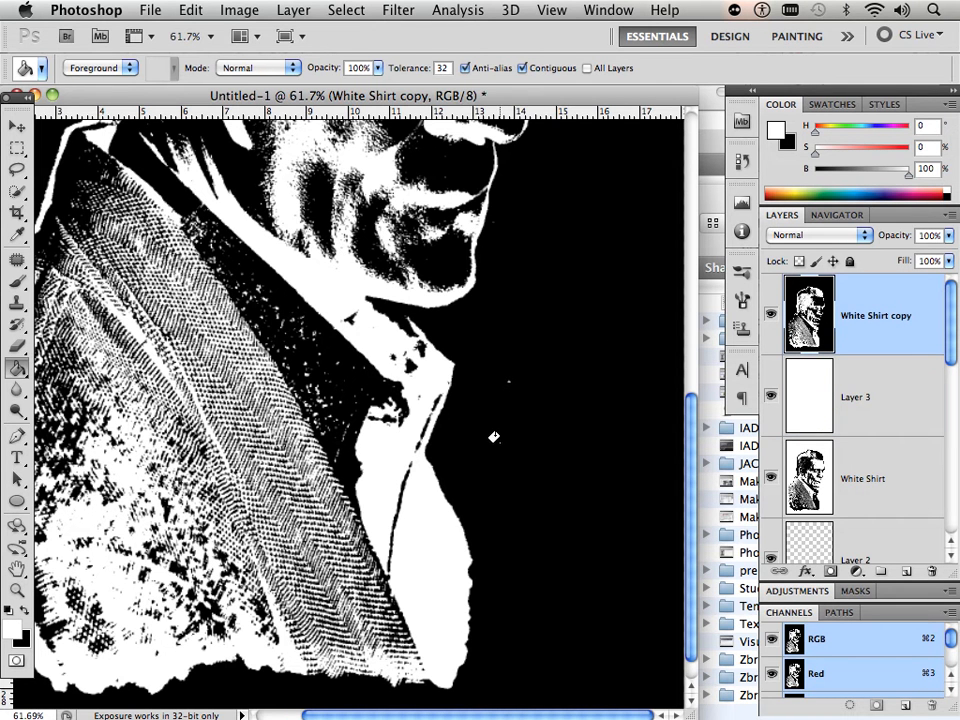
{"action": "left_click", "coordinate": [17, 281]}
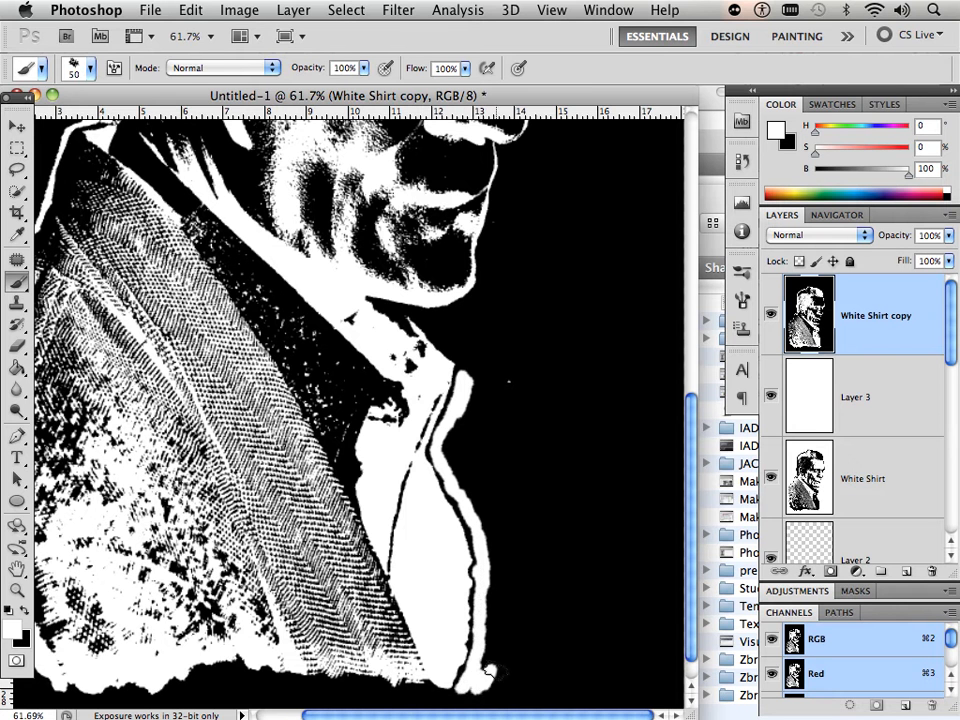
{"action": "key", "text": "bracketright"}
{"action": "key", "text": "bracketright"}
{"action": "mouse_move", "coordinate": [489, 673]}
{"action": "left_mouse_down"}
{"action": "mouse_move", "coordinate": [505, 646]}
{"action": "mouse_move", "coordinate": [501, 582]}
{"action": "mouse_move", "coordinate": [482, 482]}
{"action": "mouse_move", "coordinate": [456, 450]}
{"action": "mouse_move", "coordinate": [460, 424]}
{"action": "mouse_move", "coordinate": [476, 418]}
{"action": "mouse_move", "coordinate": [493, 382]}
{"action": "mouse_move", "coordinate": [498, 401]}
{"action": "mouse_move", "coordinate": [514, 381]}
{"action": "mouse_move", "coordinate": [497, 316]}
{"action": "left_mouse_up"}
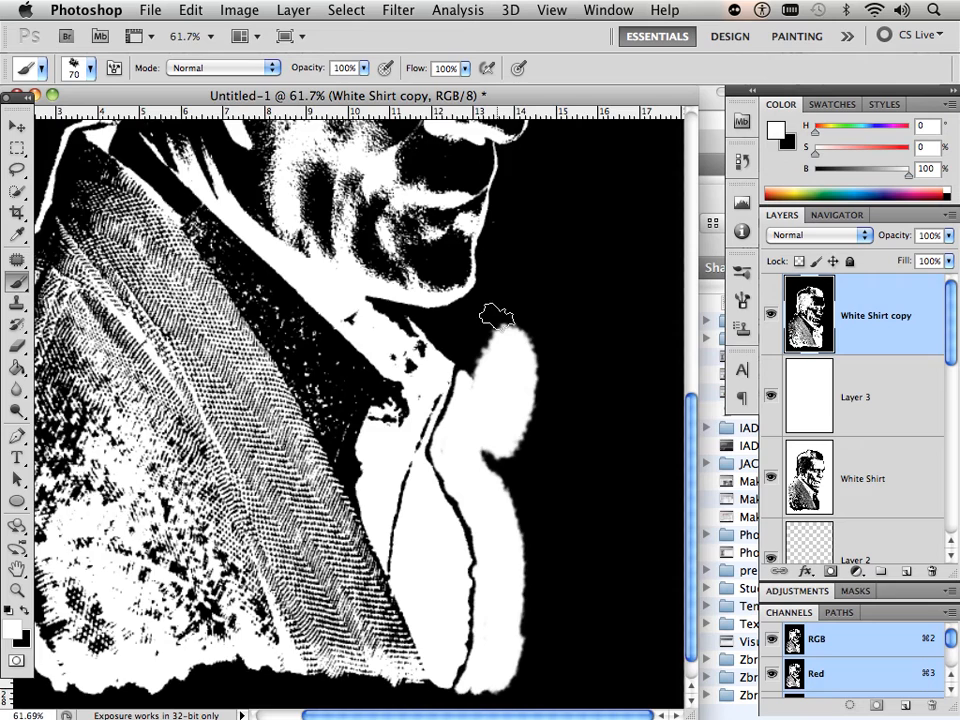
- With a size 20 brush, paint white outside the collar and under the chin, keeping a thin black outline
{"action": "scroll", "coordinate": [500, 316], "scroll_direction": "up", "scroll_amount": 6}
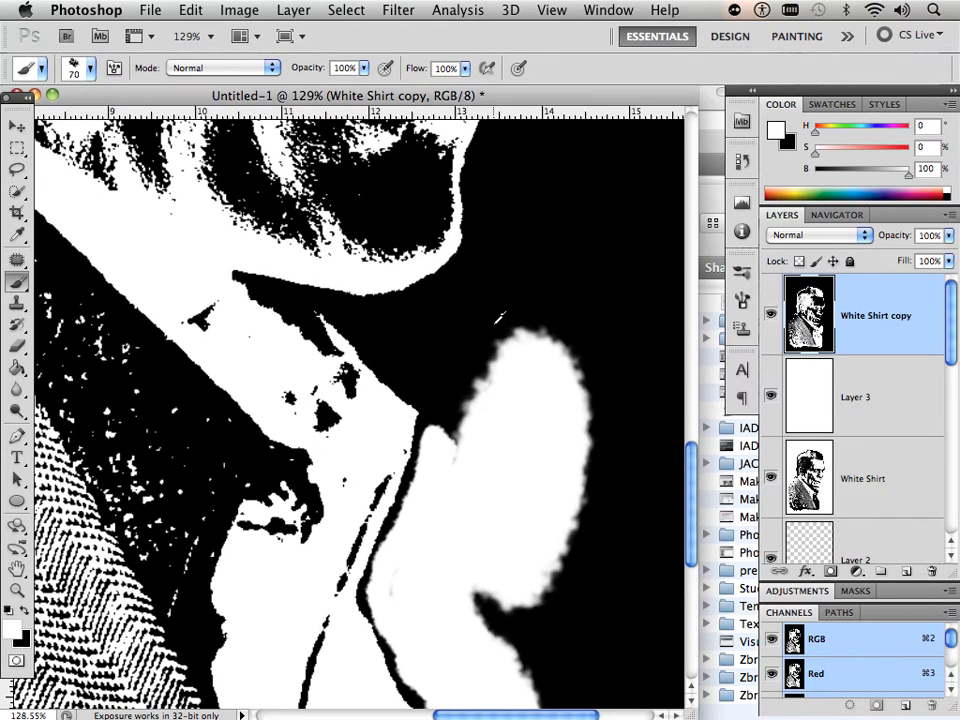
{"action": "key", "text": "bracketleft"}
{"action": "key", "text": "bracketleft"}
{"action": "key", "text": "bracketleft"}
{"action": "key", "text": "bracketleft"}
{"action": "key", "text": "bracketleft"}
{"action": "mouse_move", "coordinate": [349, 316]}
{"action": "left_mouse_down"}
{"action": "mouse_move", "coordinate": [442, 411]}
{"action": "mouse_move", "coordinate": [445, 437]}
{"action": "mouse_move", "coordinate": [510, 351]}
{"action": "mouse_move", "coordinate": [509, 343]}
{"action": "mouse_move", "coordinate": [444, 388]}
{"action": "mouse_move", "coordinate": [475, 364]}
{"action": "mouse_move", "coordinate": [431, 370]}
{"action": "mouse_move", "coordinate": [446, 342]}
{"action": "mouse_move", "coordinate": [422, 351]}
{"action": "mouse_move", "coordinate": [415, 335]}
{"action": "mouse_move", "coordinate": [467, 289]}
{"action": "mouse_move", "coordinate": [398, 318]}
{"action": "mouse_move", "coordinate": [411, 305]}
{"action": "mouse_move", "coordinate": [381, 314]}
{"action": "mouse_move", "coordinate": [349, 305]}
{"action": "mouse_move", "coordinate": [399, 341]}
{"action": "mouse_move", "coordinate": [405, 335]}
{"action": "mouse_move", "coordinate": [440, 387]}
{"action": "mouse_move", "coordinate": [408, 350]}
{"action": "left_mouse_up"}
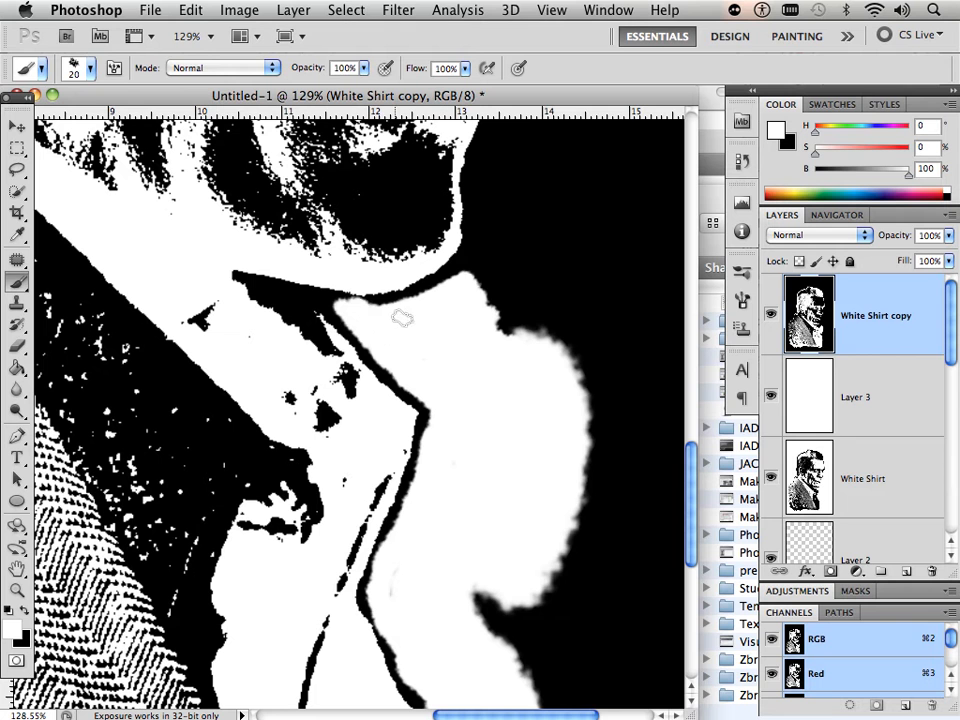
{"action": "mouse_move", "coordinate": [436, 298]}
{"action": "left_mouse_down"}
{"action": "mouse_move", "coordinate": [484, 250]}
{"action": "mouse_move", "coordinate": [482, 222]}
{"action": "mouse_move", "coordinate": [461, 274]}
{"action": "mouse_move", "coordinate": [489, 272]}
{"action": "mouse_move", "coordinate": [476, 317]}
{"action": "mouse_move", "coordinate": [542, 315]}
{"action": "mouse_move", "coordinate": [537, 306]}
{"action": "mouse_move", "coordinate": [498, 356]}
{"action": "mouse_move", "coordinate": [438, 488]}
{"action": "mouse_move", "coordinate": [416, 508]}
{"action": "left_mouse_up"}
{"action": "mouse_move", "coordinate": [410, 388]}
{"action": "left_mouse_down"}
{"action": "mouse_move", "coordinate": [408, 428]}
{"action": "mouse_move", "coordinate": [405, 396]}
{"action": "mouse_move", "coordinate": [395, 434]}
{"action": "mouse_move", "coordinate": [388, 386]}
{"action": "mouse_move", "coordinate": [415, 317]}
{"action": "mouse_move", "coordinate": [403, 351]}
{"action": "mouse_move", "coordinate": [428, 319]}
{"action": "mouse_move", "coordinate": [419, 427]}
{"action": "mouse_move", "coordinate": [444, 493]}
{"action": "mouse_move", "coordinate": [457, 387]}
{"action": "left_mouse_up"}
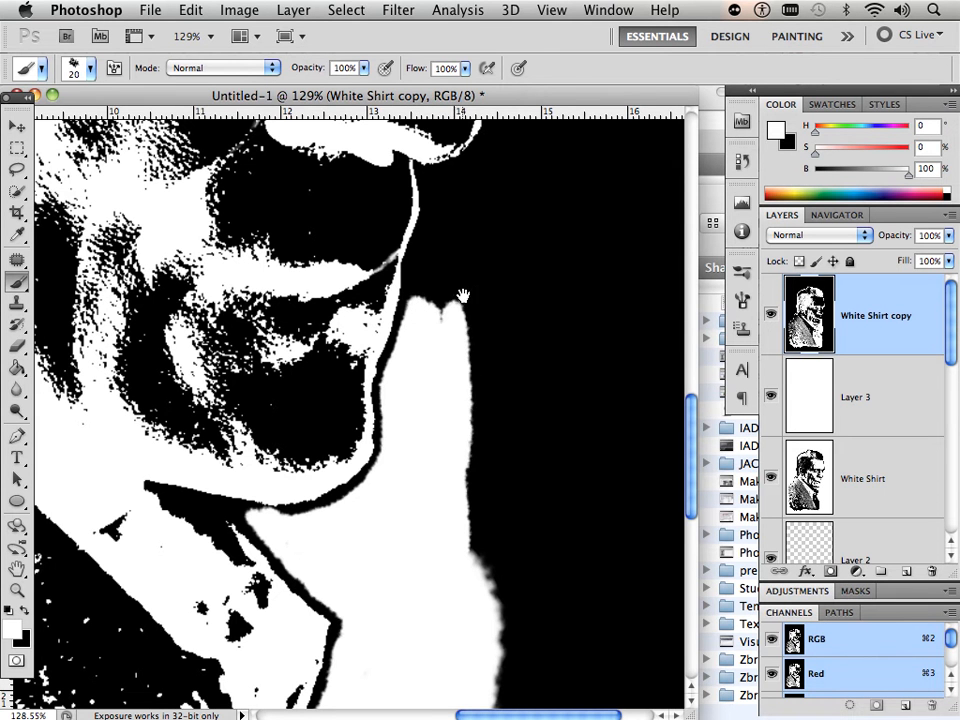
- Continue the white border outside the lips, nose and brow, keeping a thin black outline along the profile
{"action": "scroll", "coordinate": [430, 390], "scroll_direction": "up", "scroll_amount": 6}
{"action": "scroll", "coordinate": [430, 390], "scroll_direction": "right", "scroll_amount": 2}
{"action": "mouse_move", "coordinate": [376, 481]}
{"action": "left_mouse_down"}
{"action": "mouse_move", "coordinate": [375, 493]}
{"action": "mouse_move", "coordinate": [375, 450]}
{"action": "mouse_move", "coordinate": [370, 459]}
{"action": "mouse_move", "coordinate": [385, 404]}
{"action": "mouse_move", "coordinate": [386, 504]}
{"action": "mouse_move", "coordinate": [414, 439]}
{"action": "mouse_move", "coordinate": [403, 392]}
{"action": "mouse_move", "coordinate": [414, 391]}
{"action": "mouse_move", "coordinate": [420, 368]}
{"action": "mouse_move", "coordinate": [397, 386]}
{"action": "left_mouse_up"}
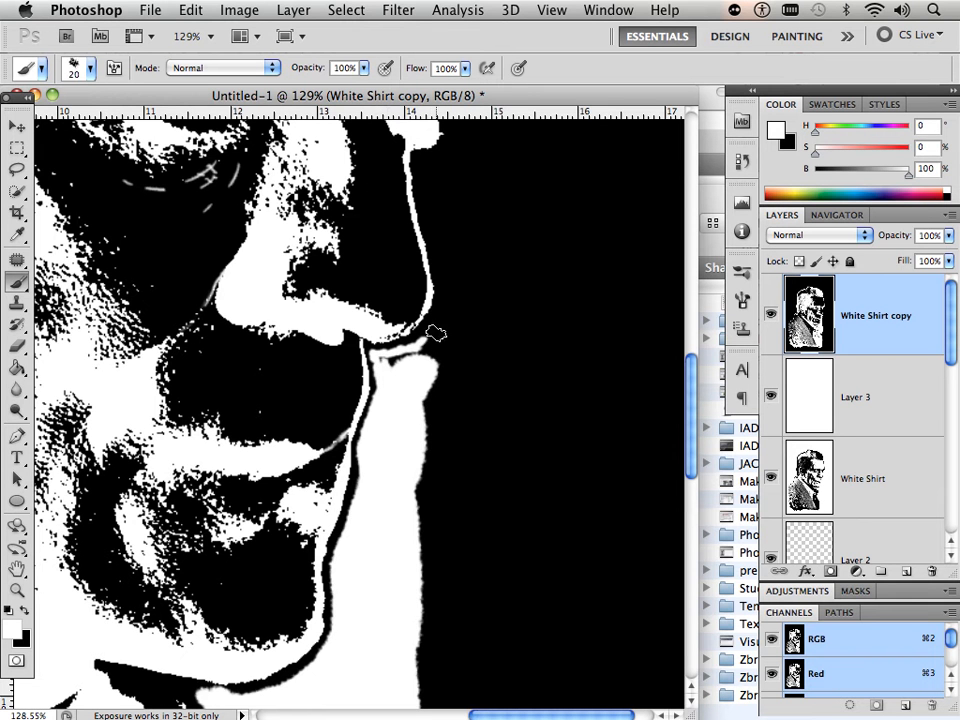
{"action": "mouse_move", "coordinate": [437, 333]}
{"action": "left_mouse_down"}
{"action": "mouse_move", "coordinate": [443, 327]}
{"action": "mouse_move", "coordinate": [415, 345]}
{"action": "mouse_move", "coordinate": [420, 380]}
{"action": "mouse_move", "coordinate": [459, 339]}
{"action": "left_mouse_up"}
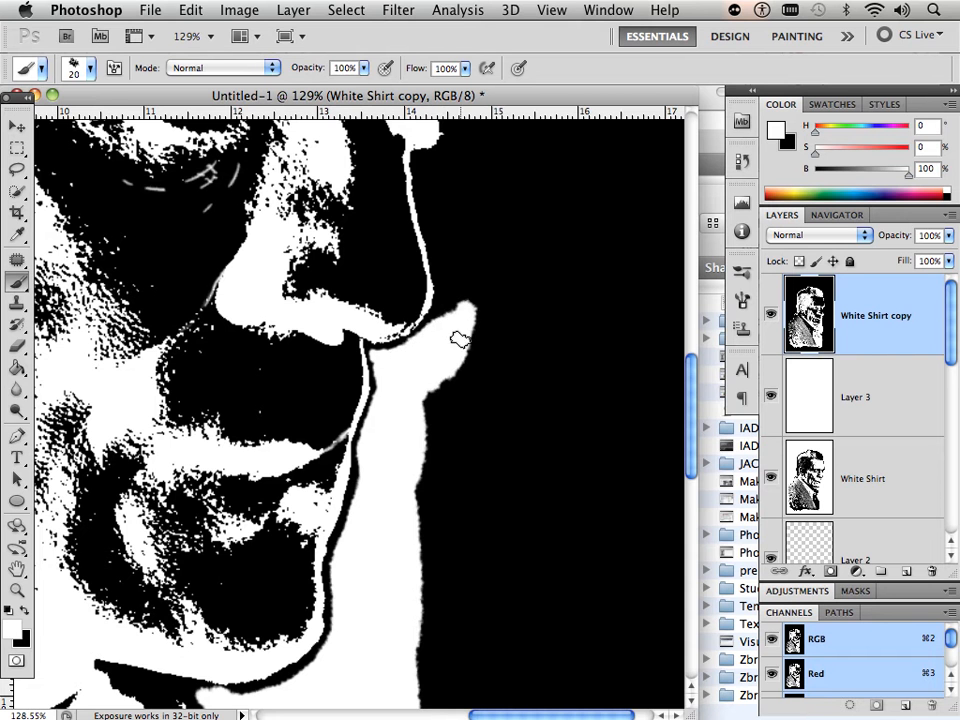
{"action": "scroll", "coordinate": [468, 318], "scroll_direction": "up", "scroll_amount": 5}
{"action": "scroll", "coordinate": [468, 318], "scroll_direction": "right", "scroll_amount": 3}
{"action": "mouse_move", "coordinate": [372, 318]}
{"action": "left_mouse_down"}
{"action": "mouse_move", "coordinate": [378, 422]}
{"action": "mouse_move", "coordinate": [358, 470]}
{"action": "mouse_move", "coordinate": [393, 411]}
{"action": "mouse_move", "coordinate": [368, 330]}
{"action": "left_mouse_up"}
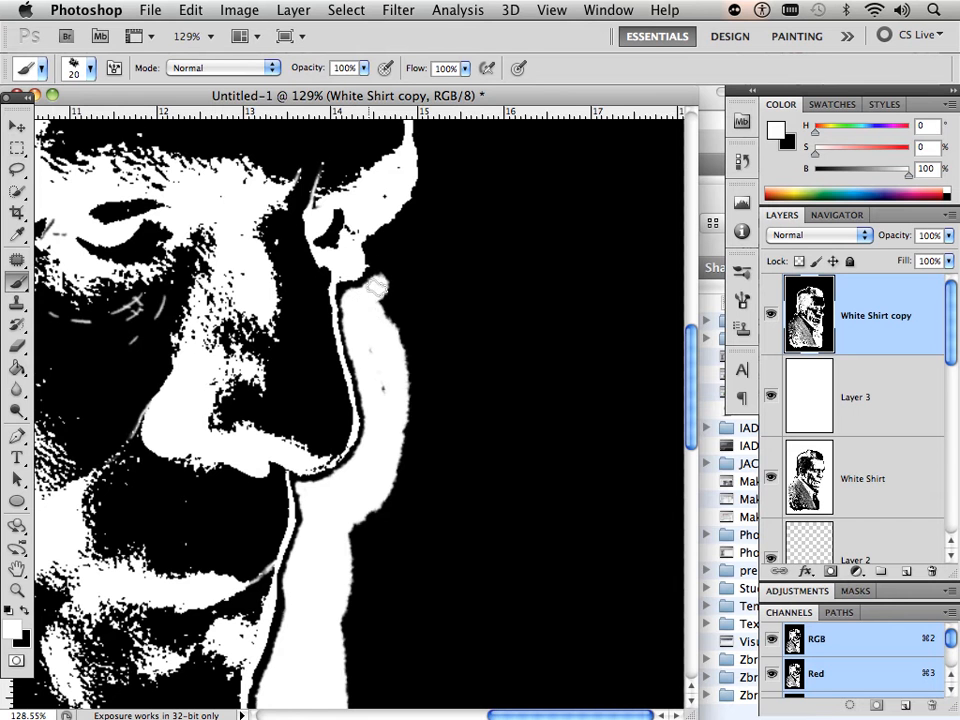
{"action": "mouse_move", "coordinate": [379, 334]}
{"action": "left_mouse_down"}
{"action": "mouse_move", "coordinate": [401, 272]}
{"action": "mouse_move", "coordinate": [386, 280]}
{"action": "mouse_move", "coordinate": [383, 262]}
{"action": "left_mouse_up"}
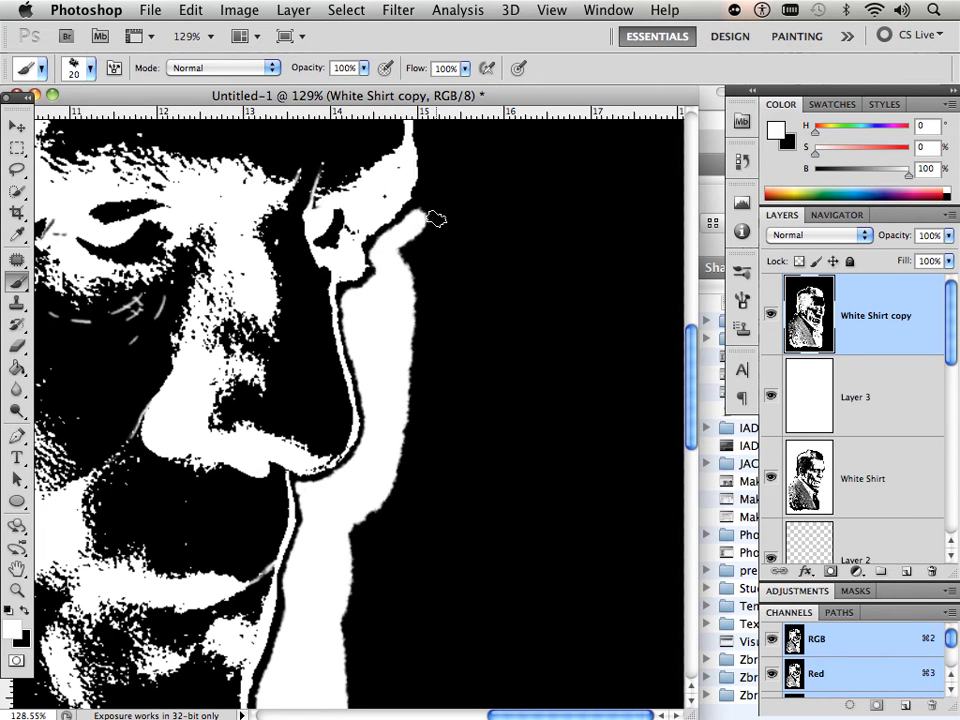
- Extend the white border up along the brow and forehead to the front hairline, enlarging the brush to 30
{"action": "scroll", "coordinate": [440, 378], "scroll_direction": "up", "scroll_amount": 5}
{"action": "mouse_move", "coordinate": [412, 408]}
{"action": "left_mouse_down"}
{"action": "mouse_move", "coordinate": [436, 354]}
{"action": "mouse_move", "coordinate": [435, 281]}
{"action": "left_mouse_up"}
{"action": "left_click_drag", "start_coordinate": [441, 222], "coordinate": [447, 348]}
{"action": "mouse_move", "coordinate": [429, 392]}
{"action": "left_mouse_down"}
{"action": "mouse_move", "coordinate": [428, 358]}
{"action": "mouse_move", "coordinate": [434, 416]}
{"action": "mouse_move", "coordinate": [418, 273]}
{"action": "mouse_move", "coordinate": [422, 319]}
{"action": "mouse_move", "coordinate": [431, 205]}
{"action": "mouse_move", "coordinate": [408, 360]}
{"action": "mouse_move", "coordinate": [387, 313]}
{"action": "mouse_move", "coordinate": [420, 282]}
{"action": "left_mouse_up"}
{"action": "key", "text": "bracketright"}
{"action": "mouse_move", "coordinate": [459, 343]}
{"action": "left_mouse_down"}
{"action": "mouse_move", "coordinate": [451, 372]}
{"action": "mouse_move", "coordinate": [427, 301]}
{"action": "mouse_move", "coordinate": [415, 318]}
{"action": "mouse_move", "coordinate": [445, 390]}
{"action": "mouse_move", "coordinate": [403, 302]}
{"action": "mouse_move", "coordinate": [477, 513]}
{"action": "mouse_move", "coordinate": [461, 536]}
{"action": "mouse_move", "coordinate": [467, 590]}
{"action": "mouse_move", "coordinate": [473, 534]}
{"action": "mouse_move", "coordinate": [481, 578]}
{"action": "mouse_move", "coordinate": [505, 537]}
{"action": "mouse_move", "coordinate": [525, 285]}
{"action": "left_mouse_up"}
{"action": "mouse_move", "coordinate": [489, 407]}
{"action": "left_mouse_down"}
{"action": "mouse_move", "coordinate": [457, 519]}
{"action": "mouse_move", "coordinate": [504, 456]}
{"action": "mouse_move", "coordinate": [461, 519]}
{"action": "mouse_move", "coordinate": [469, 484]}
{"action": "mouse_move", "coordinate": [428, 525]}
{"action": "mouse_move", "coordinate": [442, 604]}
{"action": "mouse_move", "coordinate": [423, 663]}
{"action": "mouse_move", "coordinate": [461, 600]}
{"action": "mouse_move", "coordinate": [453, 657]}
{"action": "mouse_move", "coordinate": [508, 482]}
{"action": "mouse_move", "coordinate": [525, 474]}
{"action": "mouse_move", "coordinate": [521, 377]}
{"action": "mouse_move", "coordinate": [519, 486]}
{"action": "left_mouse_up"}
{"action": "mouse_move", "coordinate": [467, 268]}
{"action": "left_mouse_down"}
{"action": "mouse_move", "coordinate": [499, 349]}
{"action": "mouse_move", "coordinate": [518, 510]}
{"action": "left_mouse_up"}
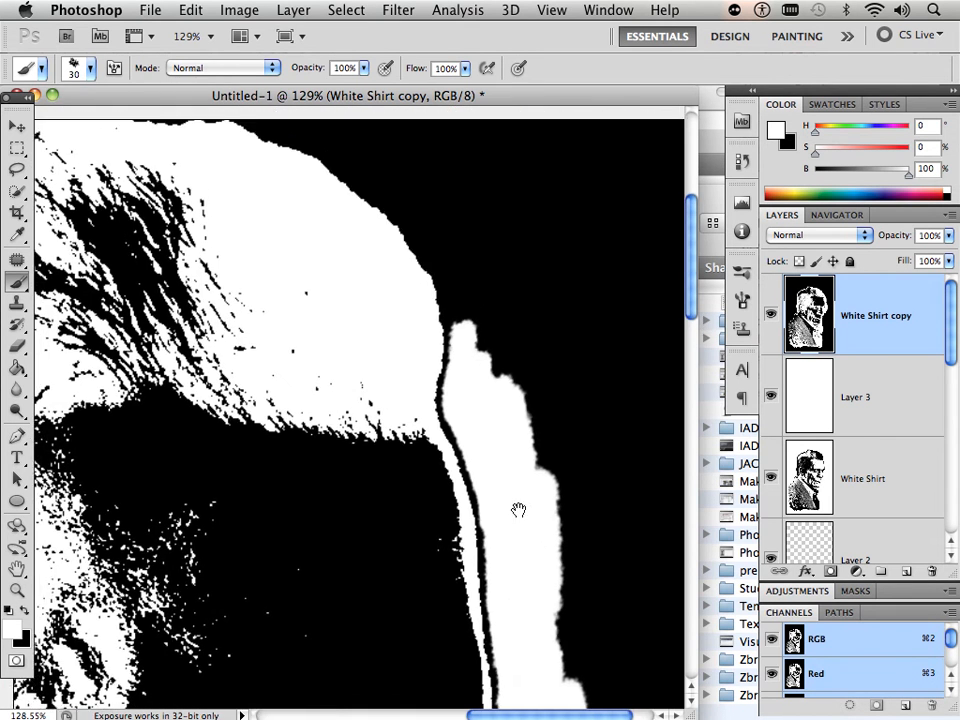
- Paint the white border over the top of the hair and around the back of the head
{"action": "mouse_move", "coordinate": [484, 360]}
{"action": "left_mouse_down"}
{"action": "mouse_move", "coordinate": [436, 260]}
{"action": "mouse_move", "coordinate": [440, 278]}
{"action": "mouse_move", "coordinate": [428, 250]}
{"action": "mouse_move", "coordinate": [329, 162]}
{"action": "mouse_move", "coordinate": [315, 160]}
{"action": "mouse_move", "coordinate": [449, 305]}
{"action": "mouse_move", "coordinate": [503, 331]}
{"action": "mouse_move", "coordinate": [541, 371]}
{"action": "mouse_move", "coordinate": [429, 323]}
{"action": "mouse_move", "coordinate": [376, 337]}
{"action": "mouse_move", "coordinate": [249, 288]}
{"action": "mouse_move", "coordinate": [215, 298]}
{"action": "mouse_move", "coordinate": [115, 270]}
{"action": "left_mouse_up"}
{"action": "mouse_move", "coordinate": [176, 261]}
{"action": "left_mouse_down"}
{"action": "mouse_move", "coordinate": [330, 238]}
{"action": "mouse_move", "coordinate": [364, 248]}
{"action": "mouse_move", "coordinate": [366, 265]}
{"action": "mouse_move", "coordinate": [412, 270]}
{"action": "mouse_move", "coordinate": [357, 288]}
{"action": "mouse_move", "coordinate": [342, 338]}
{"action": "mouse_move", "coordinate": [165, 404]}
{"action": "left_mouse_up"}
{"action": "mouse_move", "coordinate": [157, 401]}
{"action": "left_mouse_down"}
{"action": "mouse_move", "coordinate": [385, 310]}
{"action": "mouse_move", "coordinate": [370, 335]}
{"action": "mouse_move", "coordinate": [266, 405]}
{"action": "mouse_move", "coordinate": [248, 446]}
{"action": "mouse_move", "coordinate": [257, 422]}
{"action": "mouse_move", "coordinate": [285, 407]}
{"action": "left_mouse_up"}
{"action": "mouse_move", "coordinate": [223, 454]}
{"action": "left_mouse_down"}
{"action": "mouse_move", "coordinate": [300, 356]}
{"action": "mouse_move", "coordinate": [312, 370]}
{"action": "mouse_move", "coordinate": [295, 402]}
{"action": "mouse_move", "coordinate": [311, 424]}
{"action": "mouse_move", "coordinate": [300, 566]}
{"action": "left_mouse_up"}
{"action": "left_click_drag", "start_coordinate": [312, 510], "coordinate": [348, 268]}
- Carry the white border down the back of the neck and along the shoulder to the canvas edge
{"action": "mouse_move", "coordinate": [336, 328]}
{"action": "left_mouse_down"}
{"action": "mouse_move", "coordinate": [337, 441]}
{"action": "mouse_move", "coordinate": [314, 586]}
{"action": "mouse_move", "coordinate": [347, 346]}
{"action": "mouse_move", "coordinate": [323, 434]}
{"action": "mouse_move", "coordinate": [346, 488]}
{"action": "mouse_move", "coordinate": [335, 555]}
{"action": "mouse_move", "coordinate": [314, 584]}
{"action": "mouse_move", "coordinate": [274, 600]}
{"action": "mouse_move", "coordinate": [240, 690]}
{"action": "left_mouse_up"}
{"action": "mouse_move", "coordinate": [296, 587]}
{"action": "left_mouse_down"}
{"action": "mouse_move", "coordinate": [297, 428]}
{"action": "mouse_move", "coordinate": [268, 464]}
{"action": "mouse_move", "coordinate": [204, 622]}
{"action": "mouse_move", "coordinate": [208, 643]}
{"action": "left_mouse_up"}
{"action": "mouse_move", "coordinate": [186, 579]}
{"action": "left_mouse_down"}
{"action": "mouse_move", "coordinate": [303, 420]}
{"action": "mouse_move", "coordinate": [333, 352]}
{"action": "left_mouse_up"}
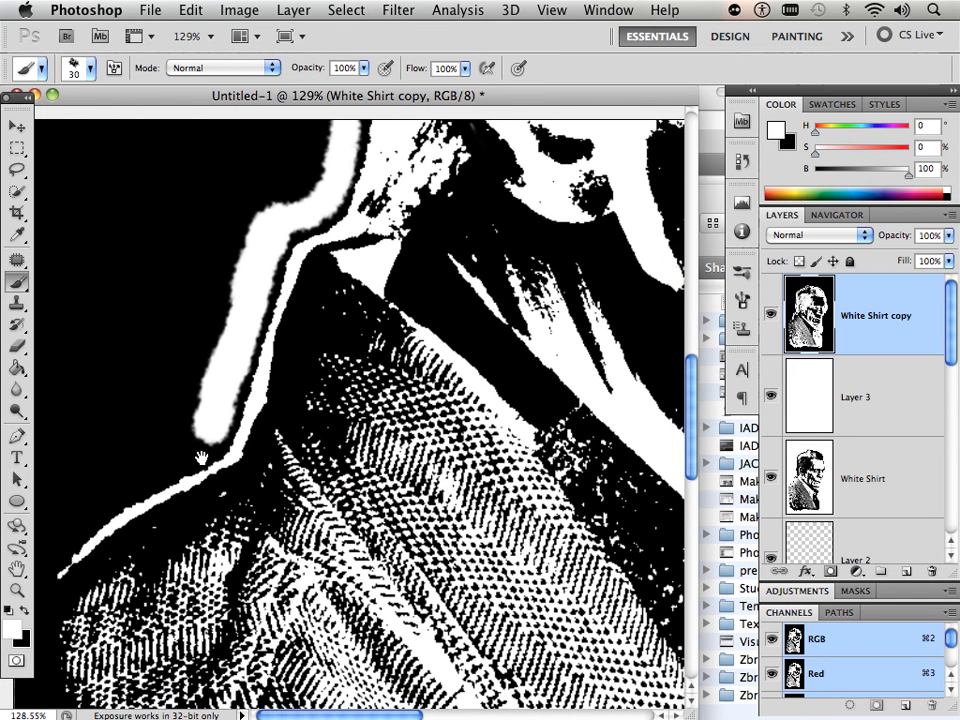
{"action": "mouse_move", "coordinate": [210, 424]}
{"action": "left_mouse_down"}
{"action": "mouse_move", "coordinate": [189, 448]}
{"action": "mouse_move", "coordinate": [64, 521]}
{"action": "mouse_move", "coordinate": [37, 565]}
{"action": "left_mouse_up"}
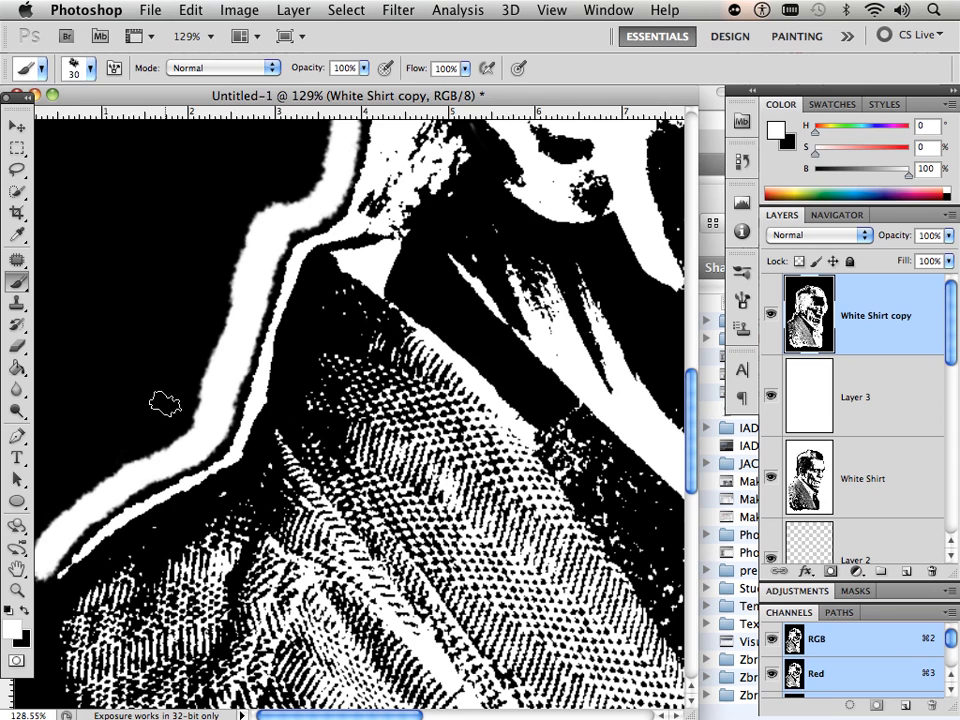
- With the brush enlarged up to 150, paint the black background around and below the jacket white
{"action": "scroll", "coordinate": [172, 398], "scroll_direction": "down", "scroll_amount": 5}
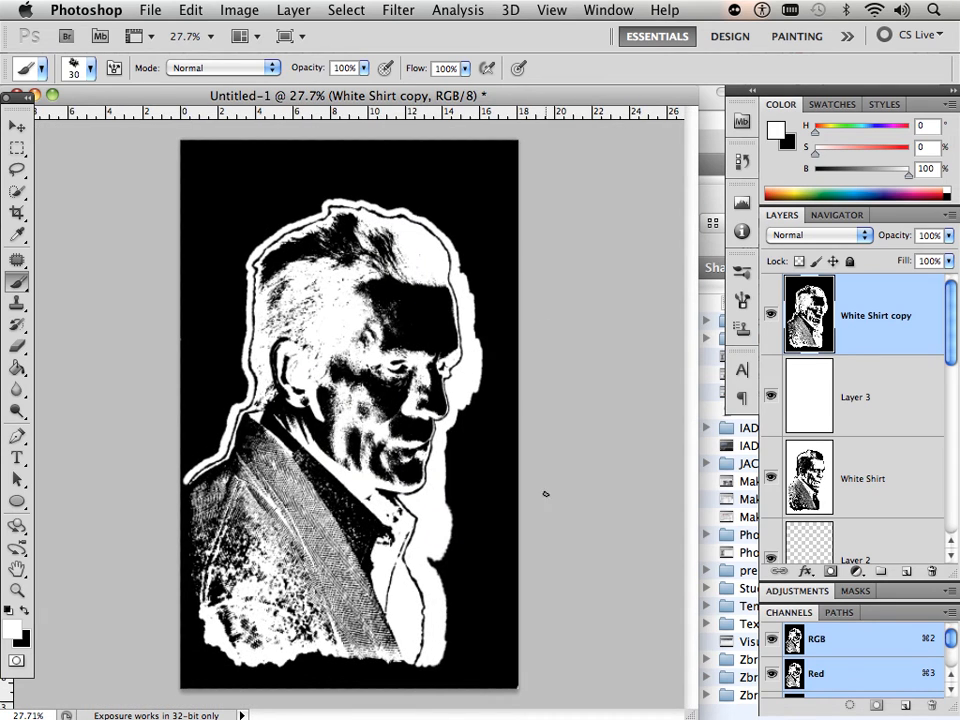
{"action": "key", "text": "bracketright"}
{"action": "key", "text": "bracketright"}
{"action": "key", "text": "bracketright"}
{"action": "key", "text": "bracketright"}
{"action": "key", "text": "bracketright"}
{"action": "key", "text": "bracketright"}
{"action": "key", "text": "bracketright"}
{"action": "mouse_move", "coordinate": [452, 681]}
{"action": "left_mouse_down"}
{"action": "mouse_move", "coordinate": [374, 668]}
{"action": "mouse_move", "coordinate": [357, 678]}
{"action": "mouse_move", "coordinate": [312, 654]}
{"action": "mouse_move", "coordinate": [290, 682]}
{"action": "mouse_move", "coordinate": [268, 671]}
{"action": "mouse_move", "coordinate": [247, 684]}
{"action": "mouse_move", "coordinate": [237, 668]}
{"action": "mouse_move", "coordinate": [230, 675]}
{"action": "mouse_move", "coordinate": [205, 654]}
{"action": "mouse_move", "coordinate": [186, 601]}
{"action": "mouse_move", "coordinate": [176, 475]}
{"action": "mouse_move", "coordinate": [176, 570]}
{"action": "mouse_move", "coordinate": [197, 674]}
{"action": "mouse_move", "coordinate": [203, 664]}
{"action": "mouse_move", "coordinate": [228, 682]}
{"action": "mouse_move", "coordinate": [242, 606]}
{"action": "mouse_move", "coordinate": [243, 653]}
{"action": "mouse_move", "coordinate": [264, 688]}
{"action": "mouse_move", "coordinate": [285, 689]}
{"action": "mouse_move", "coordinate": [257, 677]}
{"action": "mouse_move", "coordinate": [388, 689]}
{"action": "mouse_move", "coordinate": [485, 669]}
{"action": "mouse_move", "coordinate": [500, 681]}
{"action": "mouse_move", "coordinate": [497, 631]}
{"action": "mouse_move", "coordinate": [503, 682]}
{"action": "mouse_move", "coordinate": [461, 562]}
{"action": "mouse_move", "coordinate": [453, 572]}
{"action": "mouse_move", "coordinate": [504, 519]}
{"action": "mouse_move", "coordinate": [456, 568]}
{"action": "mouse_move", "coordinate": [467, 510]}
{"action": "mouse_move", "coordinate": [461, 461]}
{"action": "left_mouse_up"}
{"action": "key", "text": "bracketright"}
{"action": "key", "text": "bracketright"}
{"action": "key", "text": "bracketright"}
{"action": "key", "text": "bracketleft"}
{"action": "key", "text": "bracketleft"}
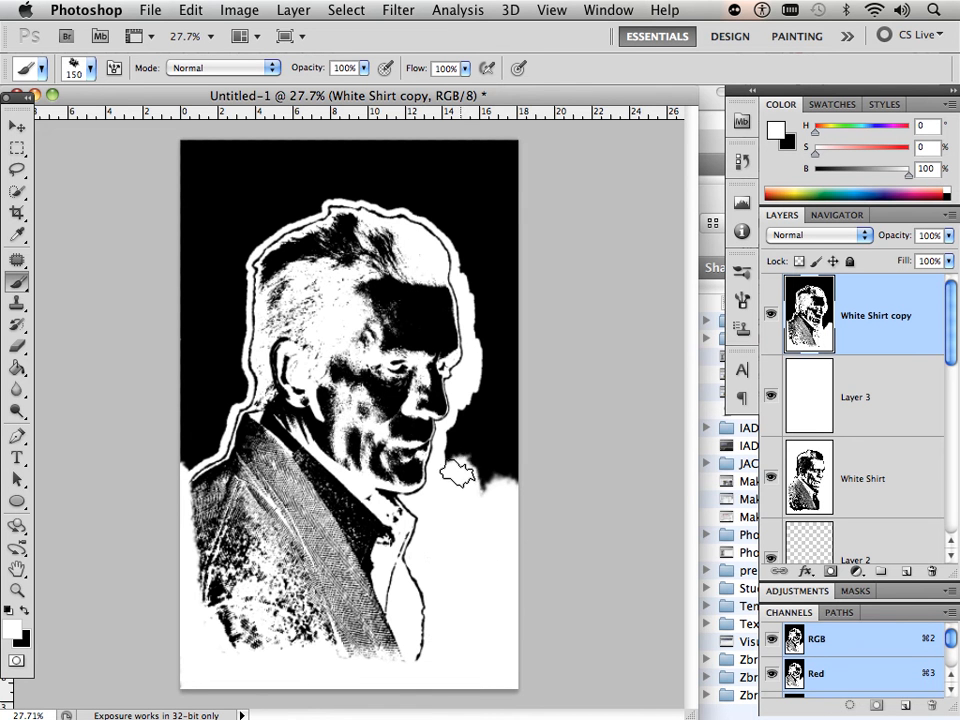
- Paint the remaining black background around the face and head white, starting at brush size 80 and adjusting it for tight and open areas
{"action": "key", "text": "bracketleft"}
{"action": "key", "text": "bracketleft"}
{"action": "key", "text": "bracketleft"}
{"action": "key", "text": "bracketleft"}
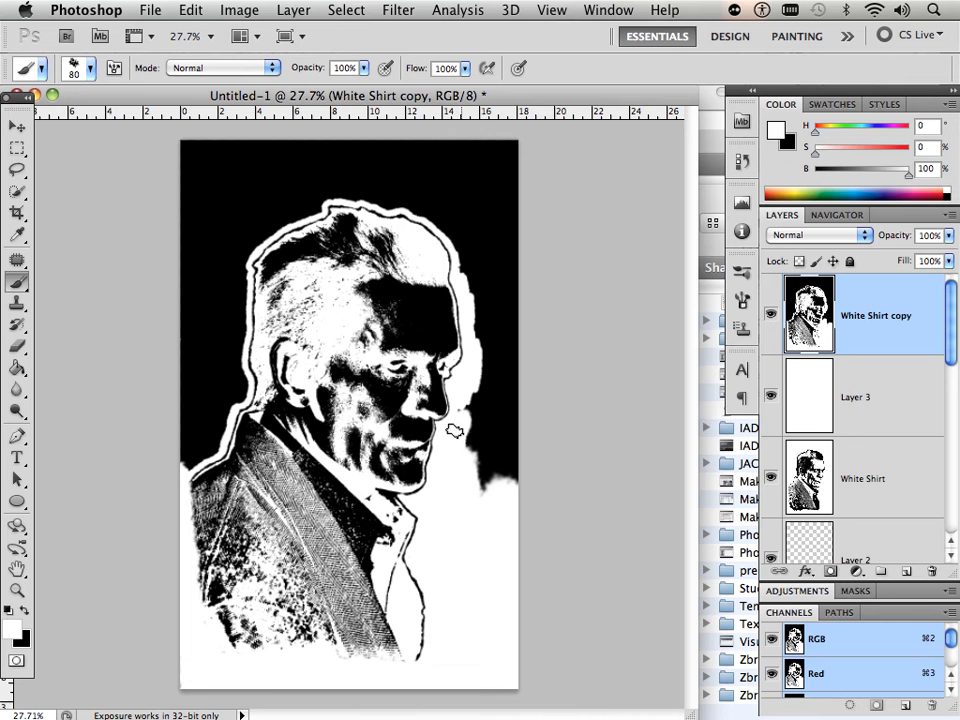
{"action": "mouse_move", "coordinate": [462, 432]}
{"action": "left_mouse_down"}
{"action": "mouse_move", "coordinate": [509, 455]}
{"action": "mouse_move", "coordinate": [507, 366]}
{"action": "mouse_move", "coordinate": [499, 345]}
{"action": "mouse_move", "coordinate": [486, 379]}
{"action": "mouse_move", "coordinate": [478, 275]}
{"action": "mouse_move", "coordinate": [490, 300]}
{"action": "mouse_move", "coordinate": [505, 138]}
{"action": "mouse_move", "coordinate": [476, 262]}
{"action": "mouse_move", "coordinate": [458, 205]}
{"action": "mouse_move", "coordinate": [468, 246]}
{"action": "mouse_move", "coordinate": [445, 214]}
{"action": "mouse_move", "coordinate": [451, 232]}
{"action": "mouse_move", "coordinate": [415, 203]}
{"action": "mouse_move", "coordinate": [423, 214]}
{"action": "mouse_move", "coordinate": [368, 193]}
{"action": "mouse_move", "coordinate": [379, 197]}
{"action": "mouse_move", "coordinate": [330, 190]}
{"action": "mouse_move", "coordinate": [313, 211]}
{"action": "mouse_move", "coordinate": [258, 236]}
{"action": "mouse_move", "coordinate": [284, 218]}
{"action": "mouse_move", "coordinate": [243, 253]}
{"action": "mouse_move", "coordinate": [226, 414]}
{"action": "mouse_move", "coordinate": [193, 461]}
{"action": "mouse_move", "coordinate": [200, 438]}
{"action": "mouse_move", "coordinate": [188, 430]}
{"action": "mouse_move", "coordinate": [212, 386]}
{"action": "mouse_move", "coordinate": [229, 251]}
{"action": "mouse_move", "coordinate": [197, 205]}
{"action": "mouse_move", "coordinate": [204, 215]}
{"action": "mouse_move", "coordinate": [252, 218]}
{"action": "mouse_move", "coordinate": [330, 175]}
{"action": "mouse_move", "coordinate": [424, 184]}
{"action": "mouse_move", "coordinate": [345, 150]}
{"action": "mouse_move", "coordinate": [290, 150]}
{"action": "mouse_move", "coordinate": [208, 182]}
{"action": "mouse_move", "coordinate": [189, 210]}
{"action": "mouse_move", "coordinate": [189, 146]}
{"action": "left_mouse_up"}
{"action": "key", "text": "bracketright"}
{"action": "key", "text": "bracketright"}
{"action": "key", "text": "bracketright"}
{"action": "key", "text": "bracketright"}
{"action": "key", "text": "bracketleft"}
{"action": "key", "text": "bracketleft"}
{"action": "key", "text": "bracketleft"}
{"action": "key", "text": "bracketleft"}
{"action": "key", "text": "bracketleft"}
{"action": "key", "text": "bracketleft"}
{"action": "key", "text": "]"}
{"action": "key", "text": "]"}
{"action": "key", "text": "]"}
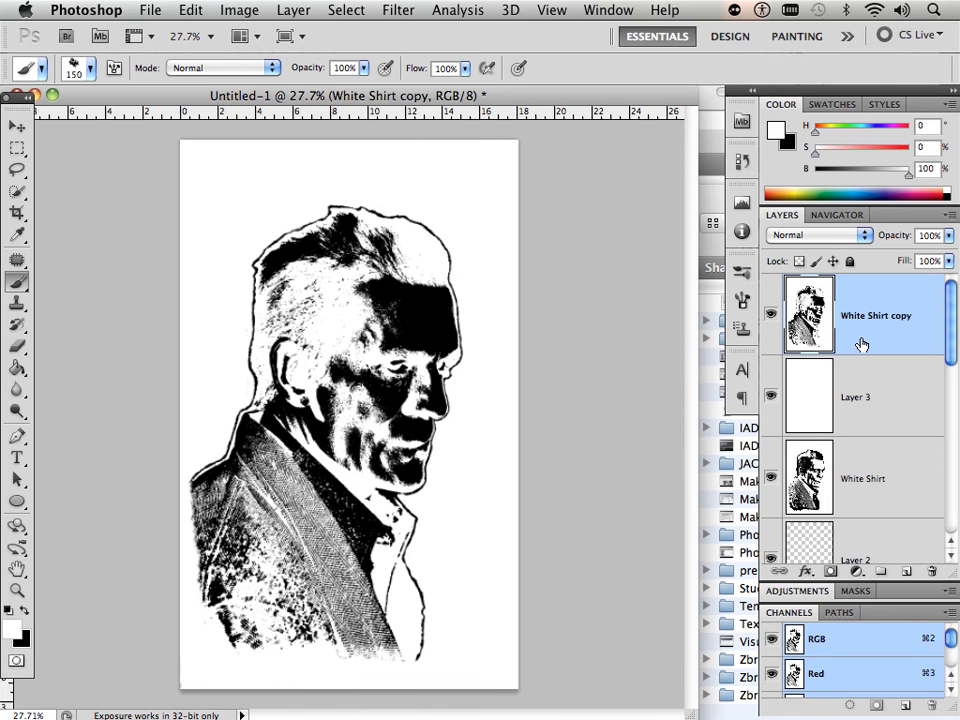
- Rename the White Shirt copy layer as Black Shirt
{"action": "double_click", "coordinate": [868, 325]}
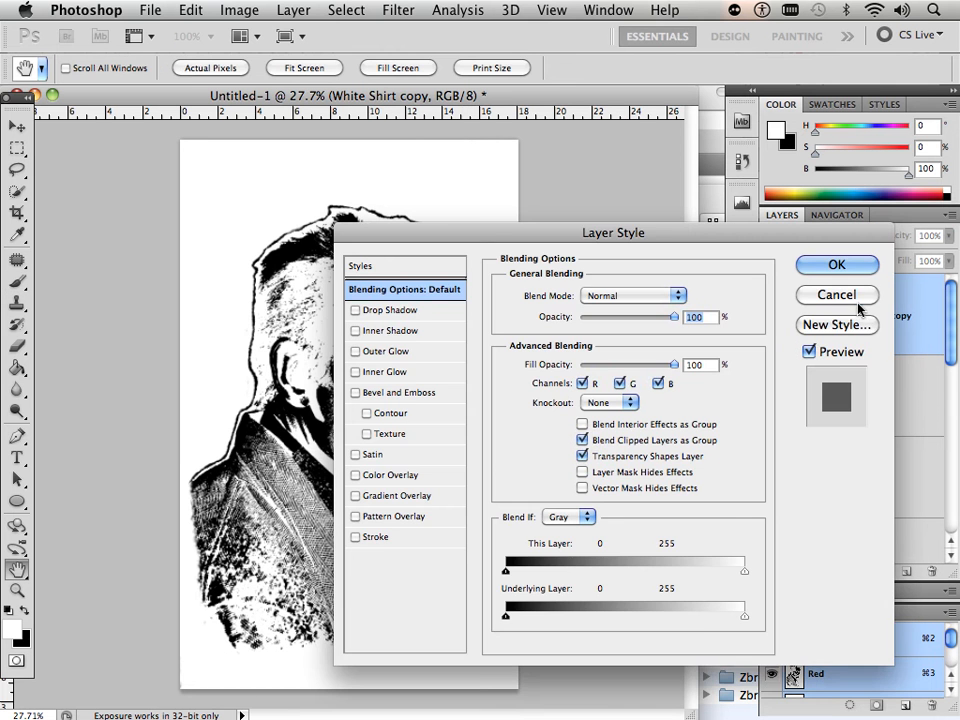
{"action": "key", "text": "Escape"}
{"action": "double_click", "coordinate": [866, 312]}
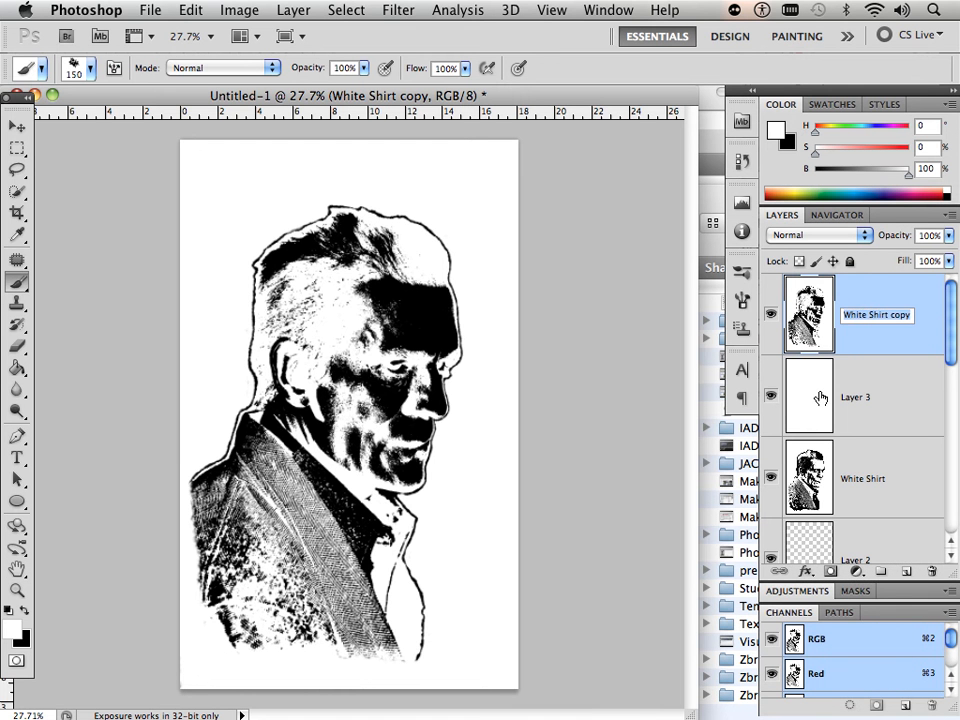
{"action": "type", "text": "Black Shirt"}
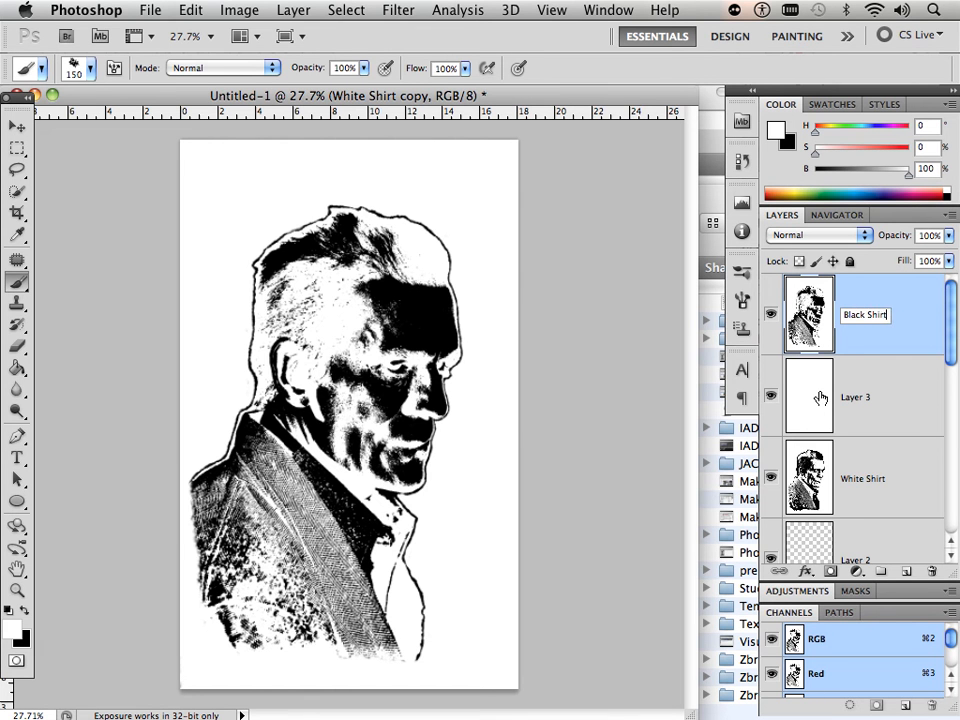
{"action": "key", "text": "Return"}
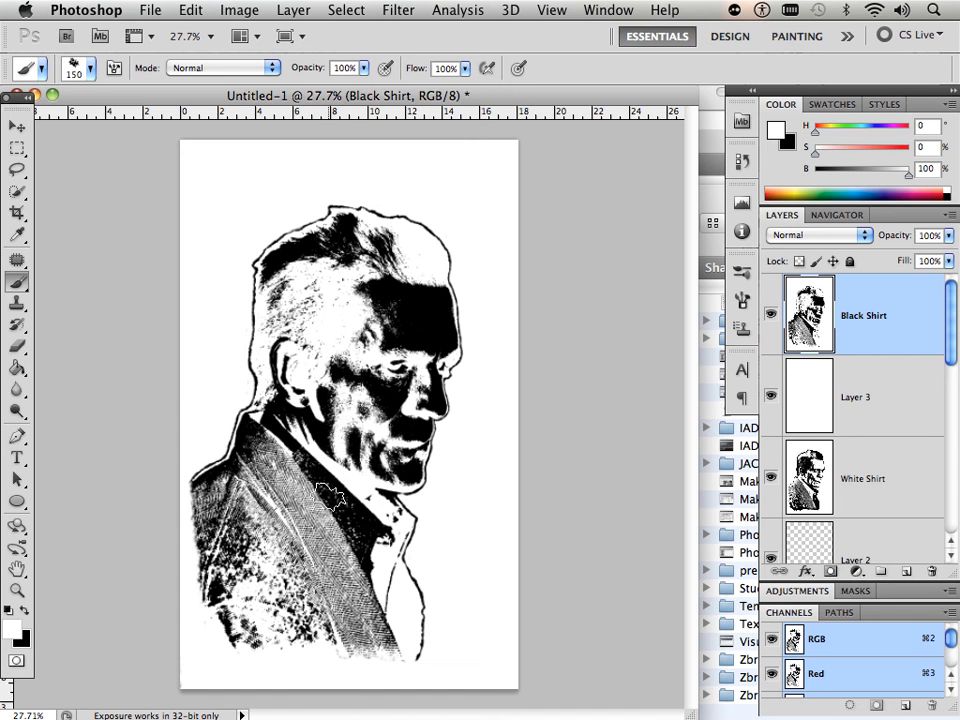
- Make black the foreground colour and fill Layer 3, beneath the Black Shirt layer, with it
{"action": "left_click", "coordinate": [880, 412]}
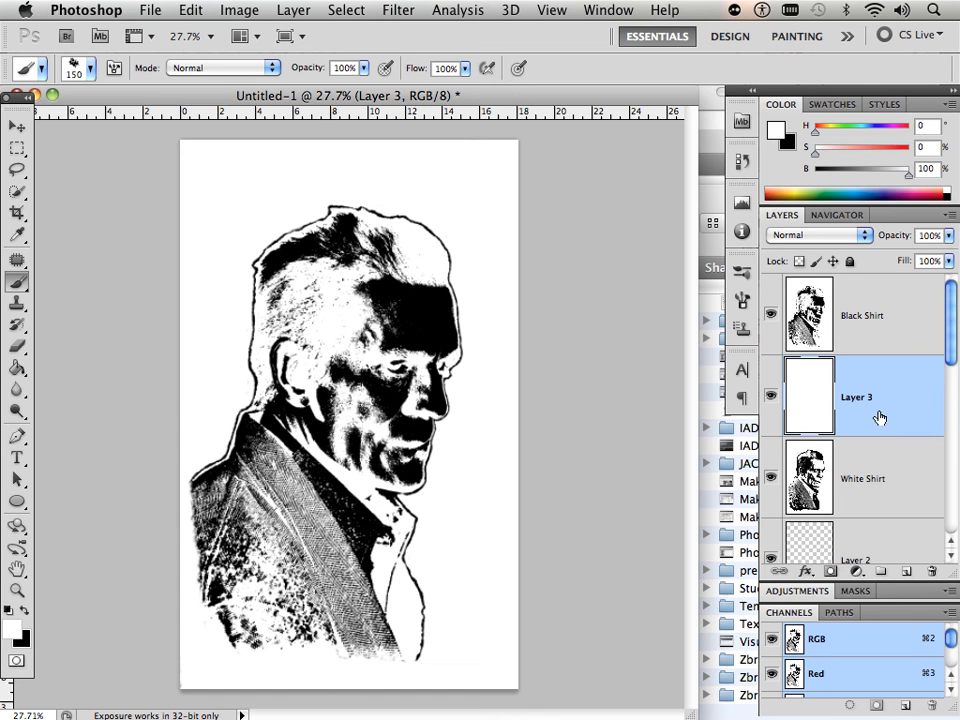
{"action": "left_click", "coordinate": [24, 610]}
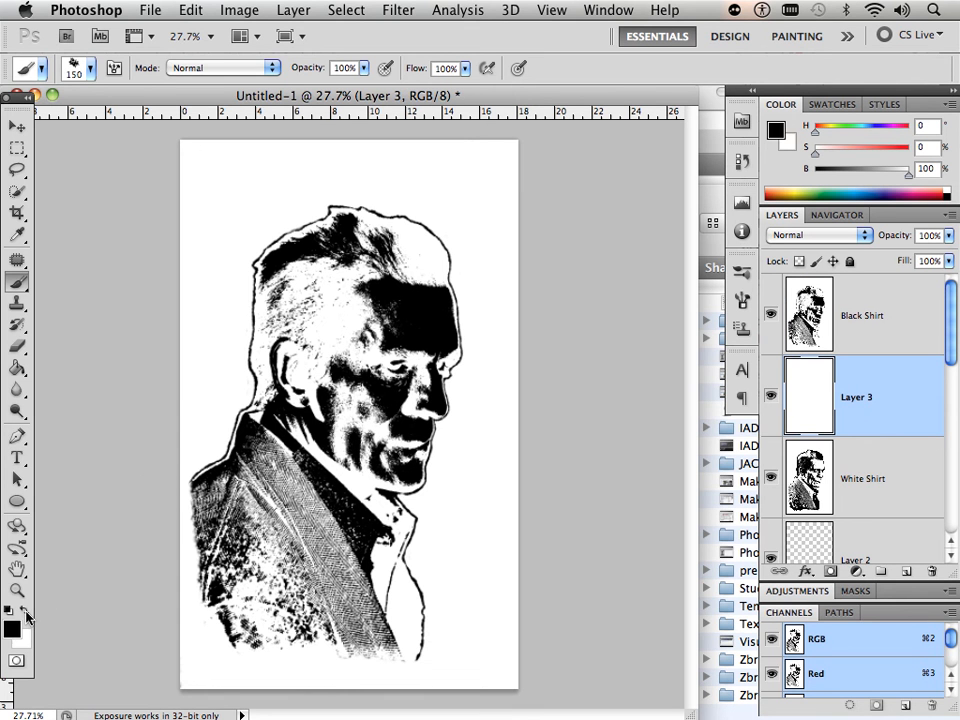
{"action": "left_click", "coordinate": [17, 368]}
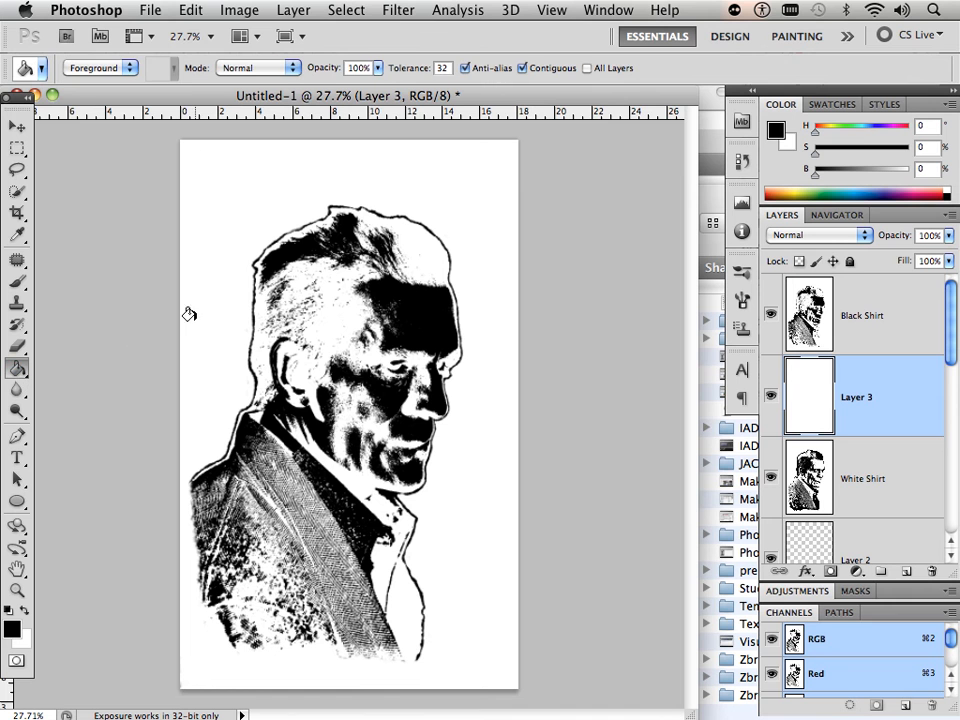
{"action": "left_click", "coordinate": [191, 443]}
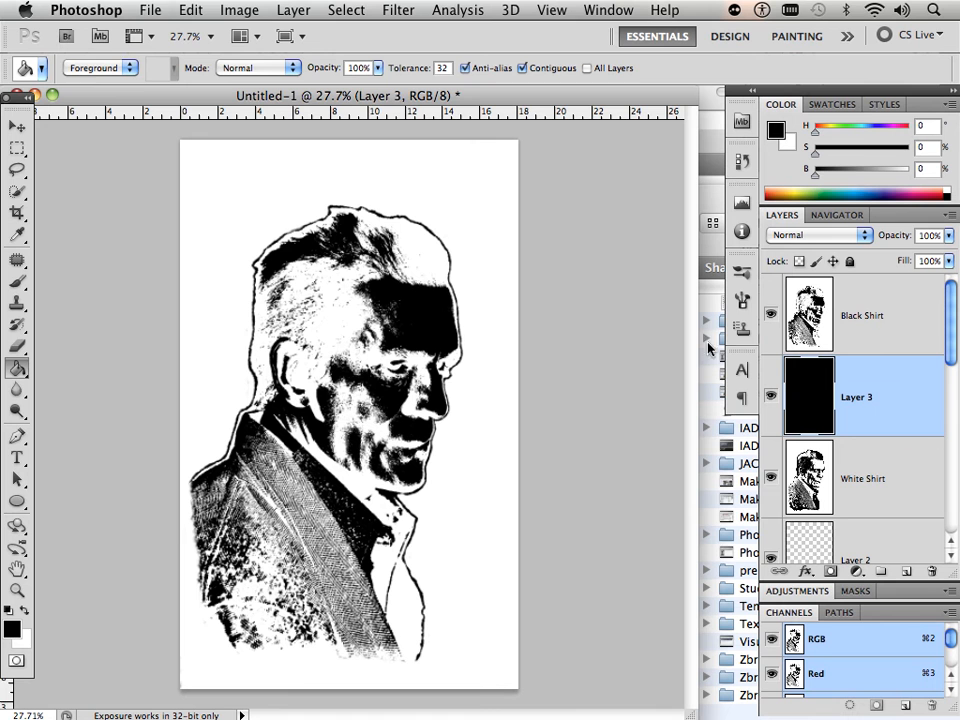
- Invert the colours of the Black Shirt layer
{"action": "left_click", "coordinate": [887, 330]}
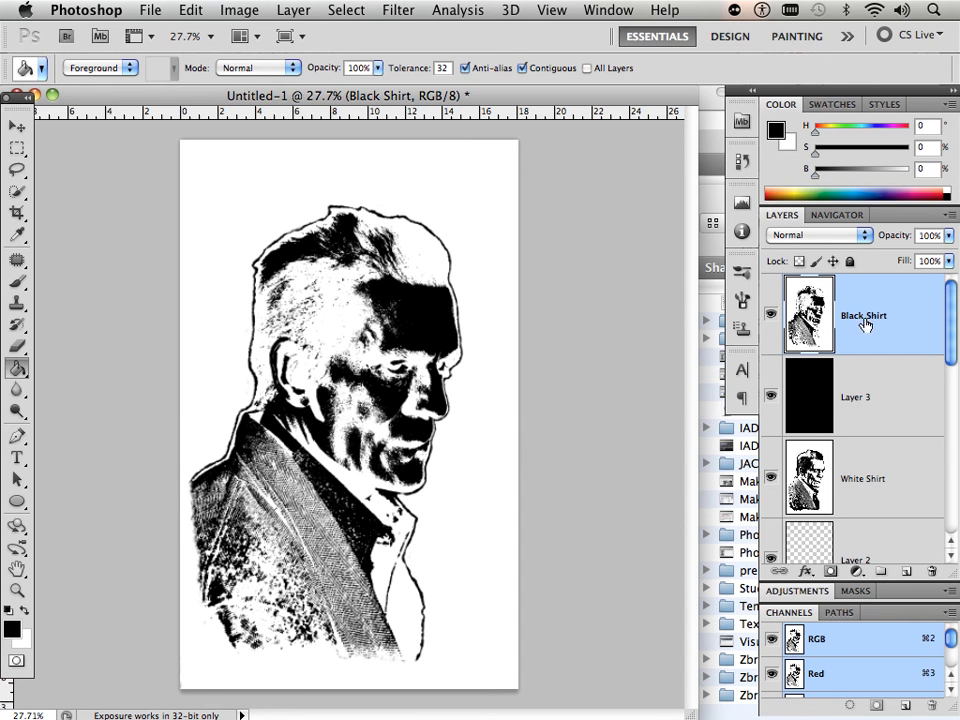
{"action": "left_click", "coordinate": [240, 10]}
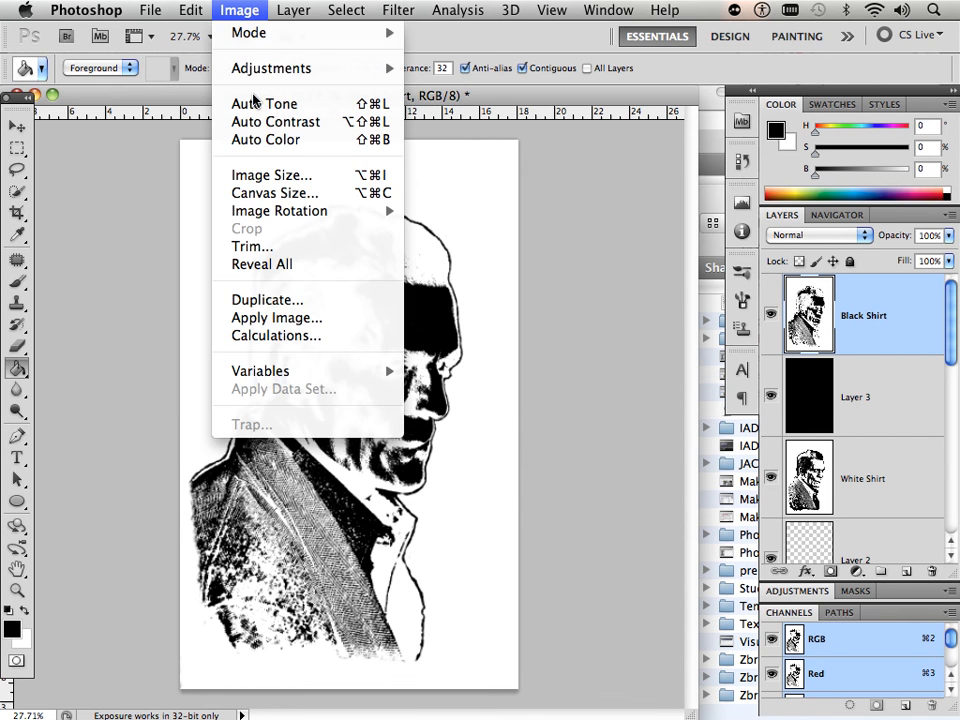
{"action": "mouse_move", "coordinate": [265, 78]}
{"action": "left_click", "coordinate": [431, 287]}
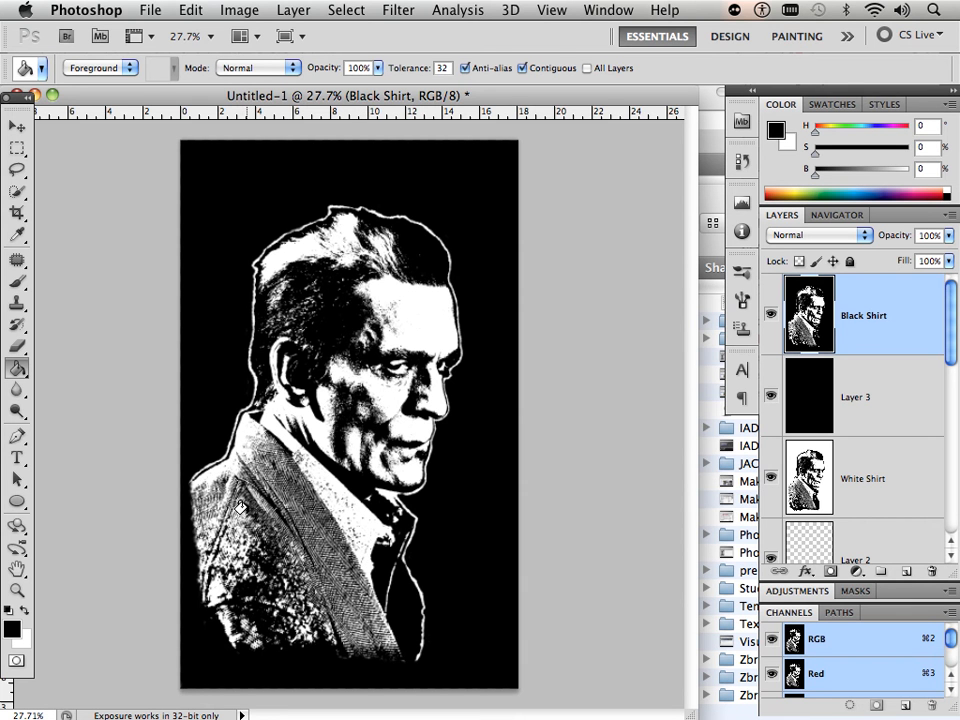
- With a black brush reduced to size 25, thin the white outline along the face profile from nose to chin
{"action": "scroll", "coordinate": [282, 428], "scroll_direction": "up", "scroll_amount": 5}
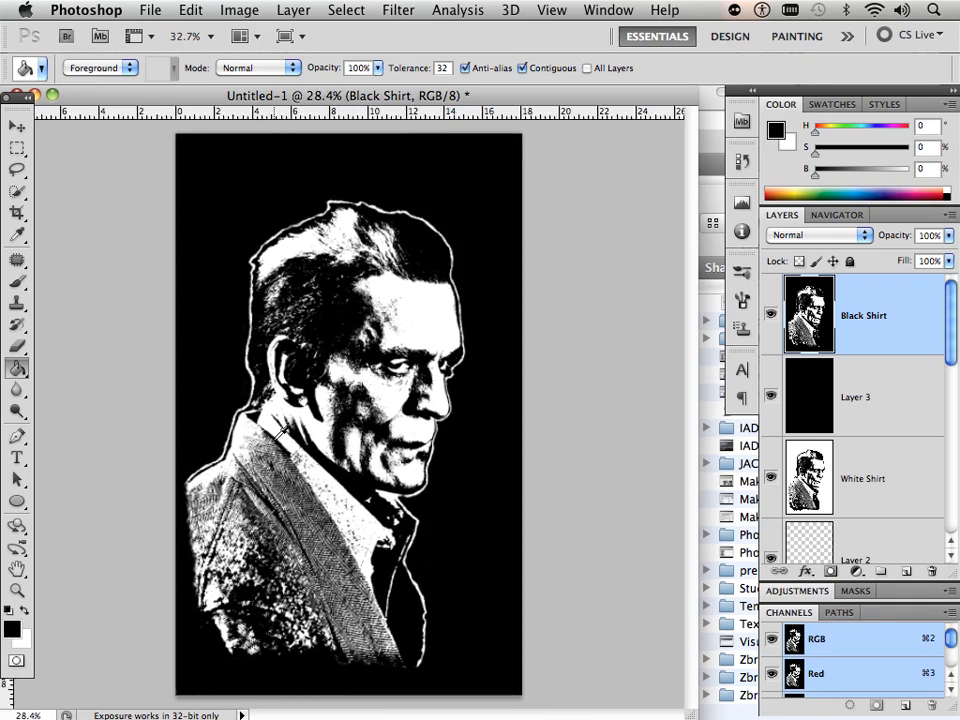
{"action": "left_click_drag", "start_coordinate": [327, 388], "coordinate": [241, 364]}
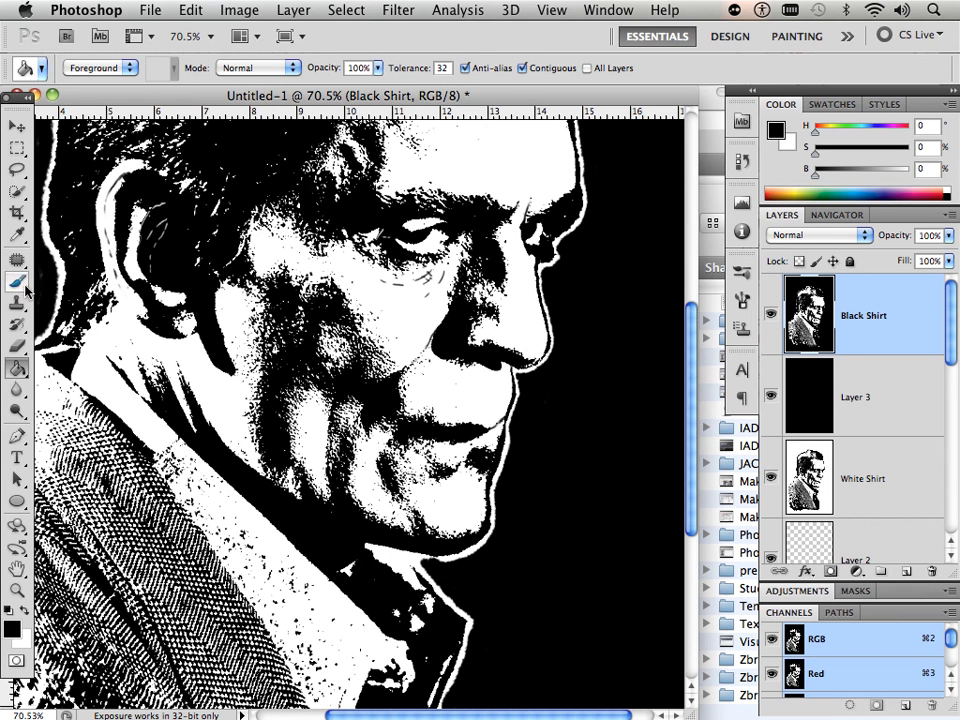
{"action": "key", "text": "b"}
{"action": "key", "text": "bracketleft"}
{"action": "key", "text": "bracketleft"}
{"action": "key", "text": "bracketleft"}
{"action": "key", "text": "bracketleft"}
{"action": "key", "text": "bracketleft"}
{"action": "key", "text": "bracketleft"}
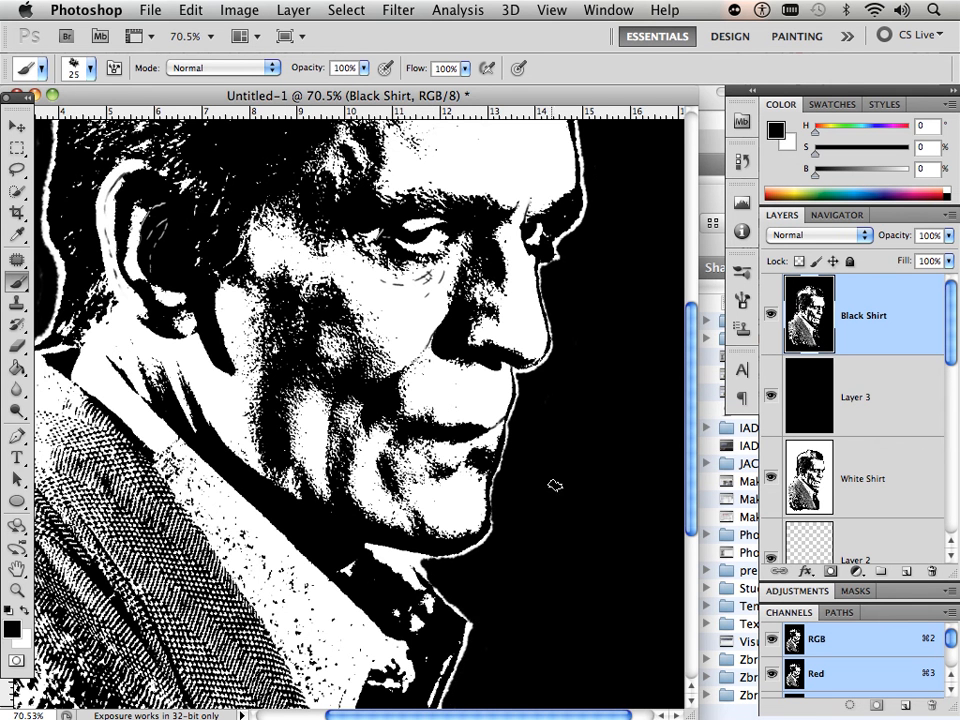
- Thin the white outline with black around the forehead, top and back of the head, and down the neck to the shoulder
{"action": "left_click_drag", "start_coordinate": [610, 333], "coordinate": [541, 430]}
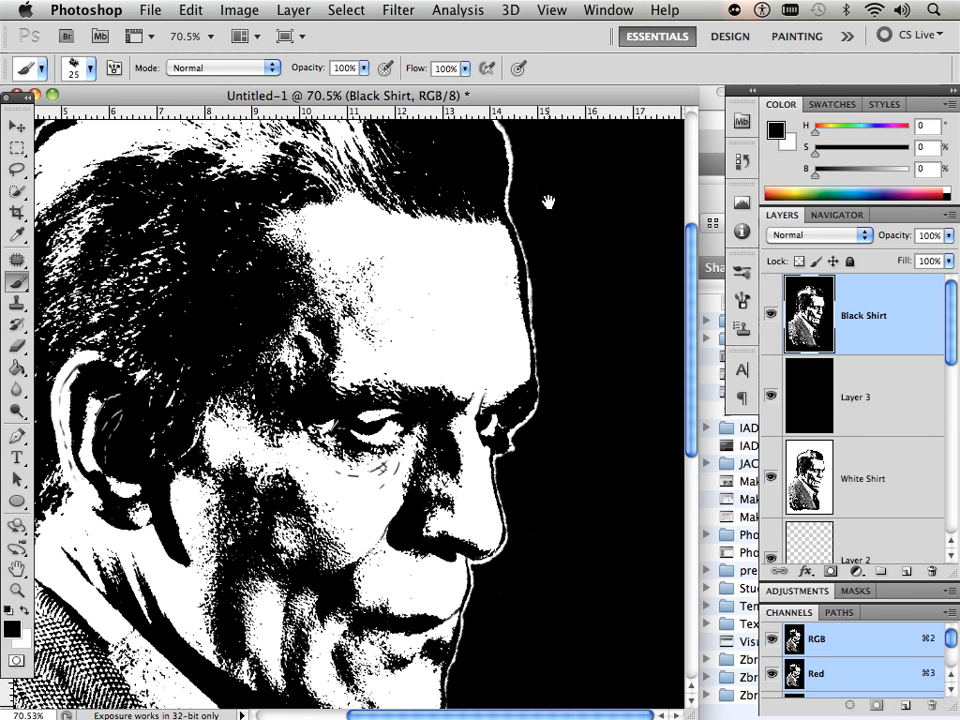
{"action": "left_click_drag", "start_coordinate": [547, 204], "coordinate": [548, 321]}
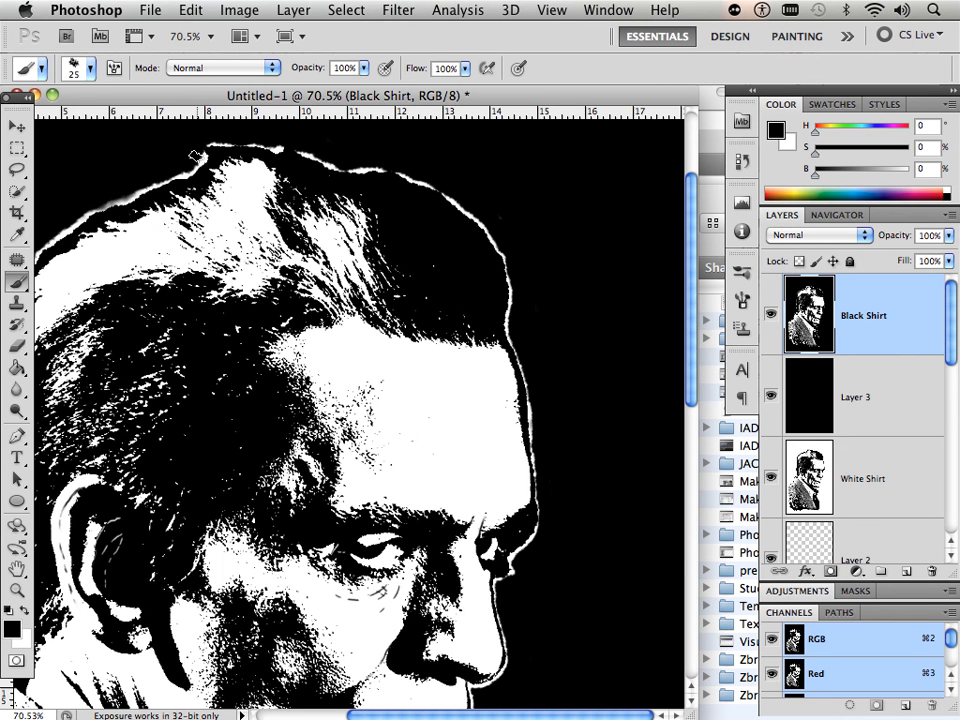
{"action": "mouse_move", "coordinate": [121, 160]}
{"action": "left_mouse_down"}
{"action": "mouse_move", "coordinate": [214, 174]}
{"action": "mouse_move", "coordinate": [315, 206]}
{"action": "left_mouse_up"}
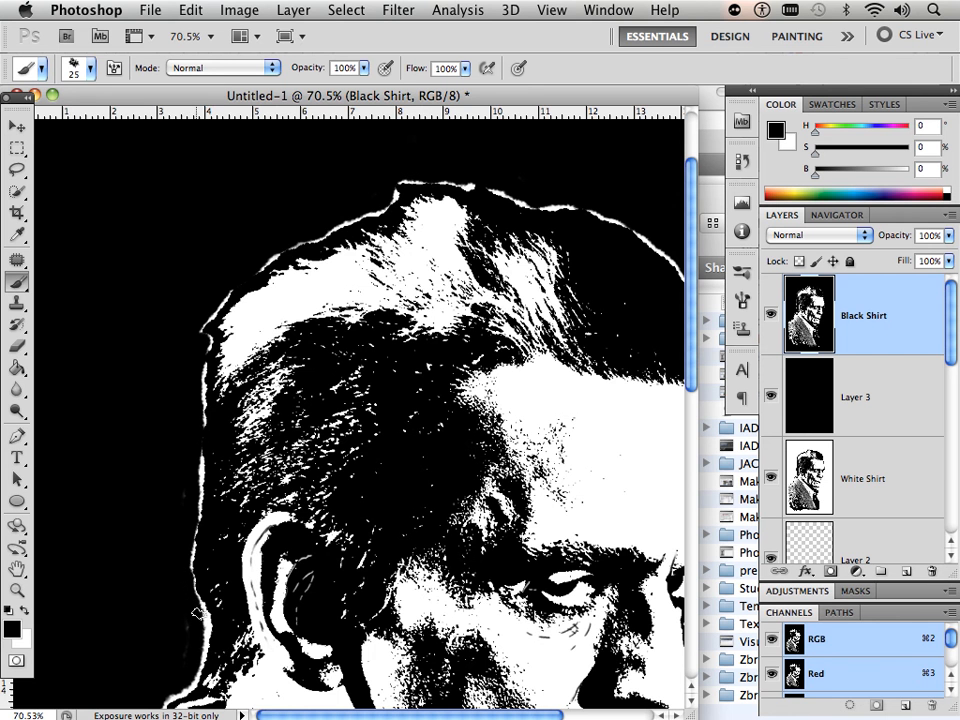
{"action": "mouse_move", "coordinate": [186, 527]}
{"action": "left_mouse_down"}
{"action": "mouse_move", "coordinate": [230, 409]}
{"action": "mouse_move", "coordinate": [230, 278]}
{"action": "left_mouse_up"}
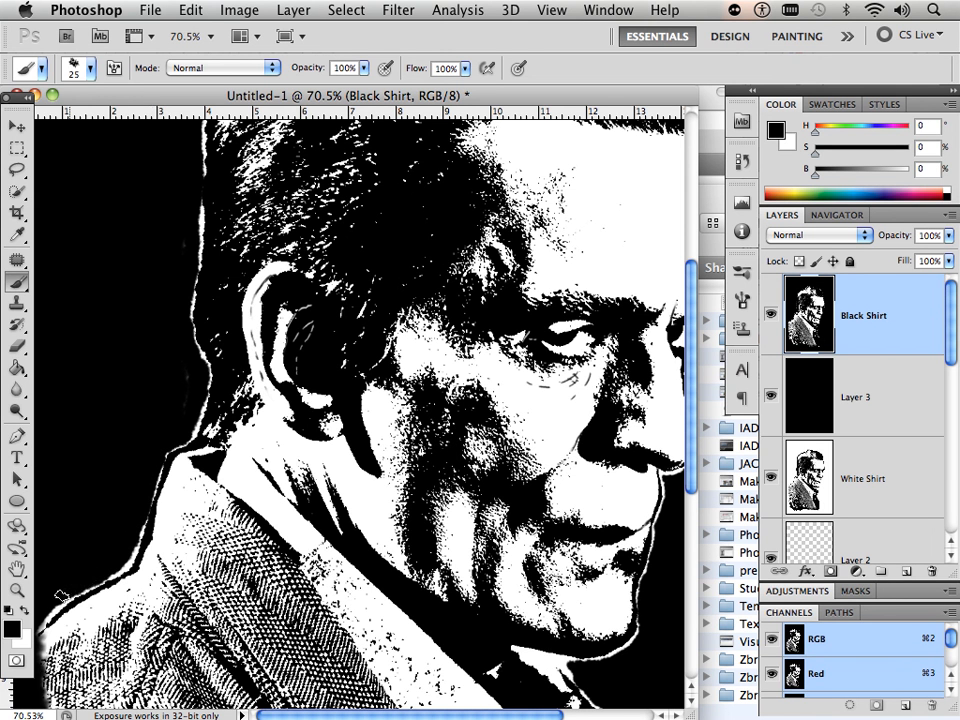
- Paint black into the white area between the chin and shirt collar, leaving a thin white outline
{"action": "scroll", "coordinate": [47, 546], "scroll_direction": "down", "scroll_amount": 3}
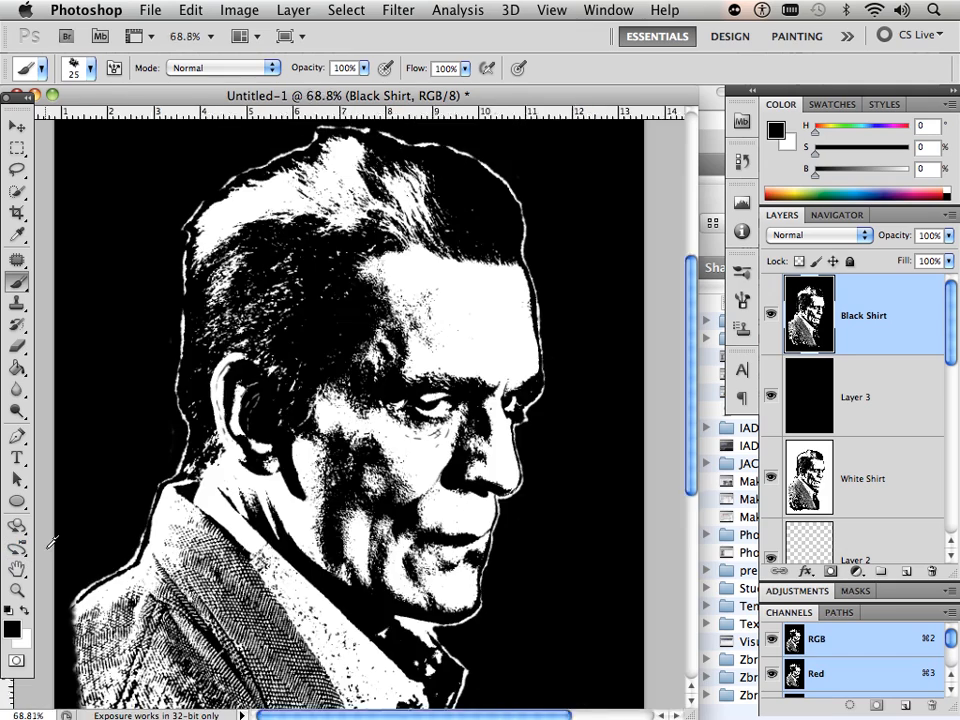
{"action": "scroll", "coordinate": [51, 541], "scroll_direction": "up", "scroll_amount": 2}
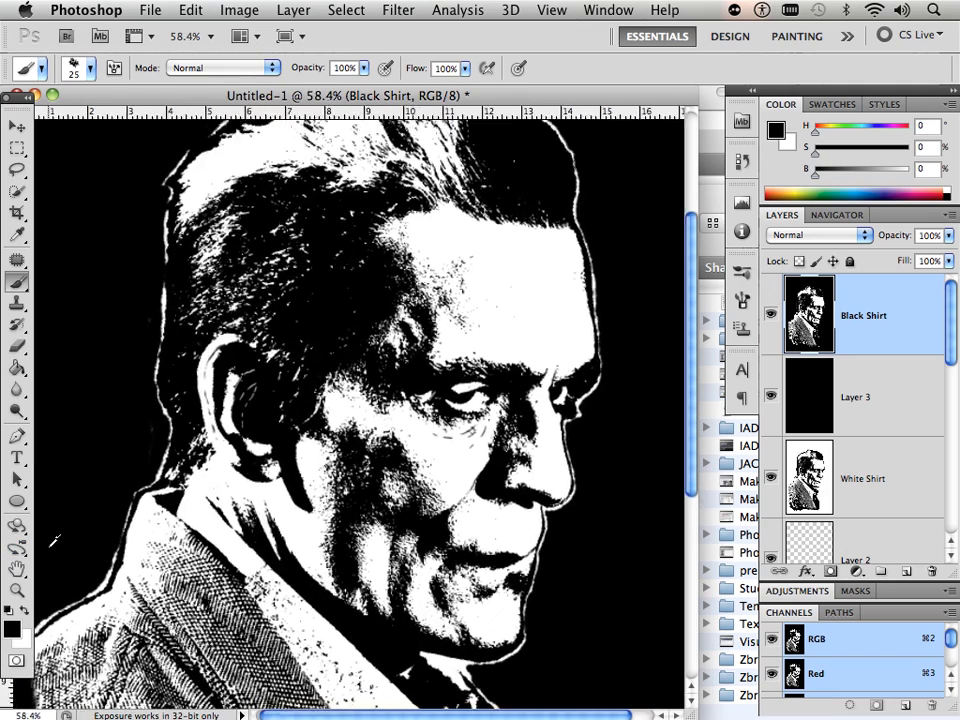
{"action": "scroll", "coordinate": [51, 541], "scroll_direction": "down", "scroll_amount": 3}
{"action": "scroll", "coordinate": [283, 562], "scroll_direction": "up", "scroll_amount": 6}
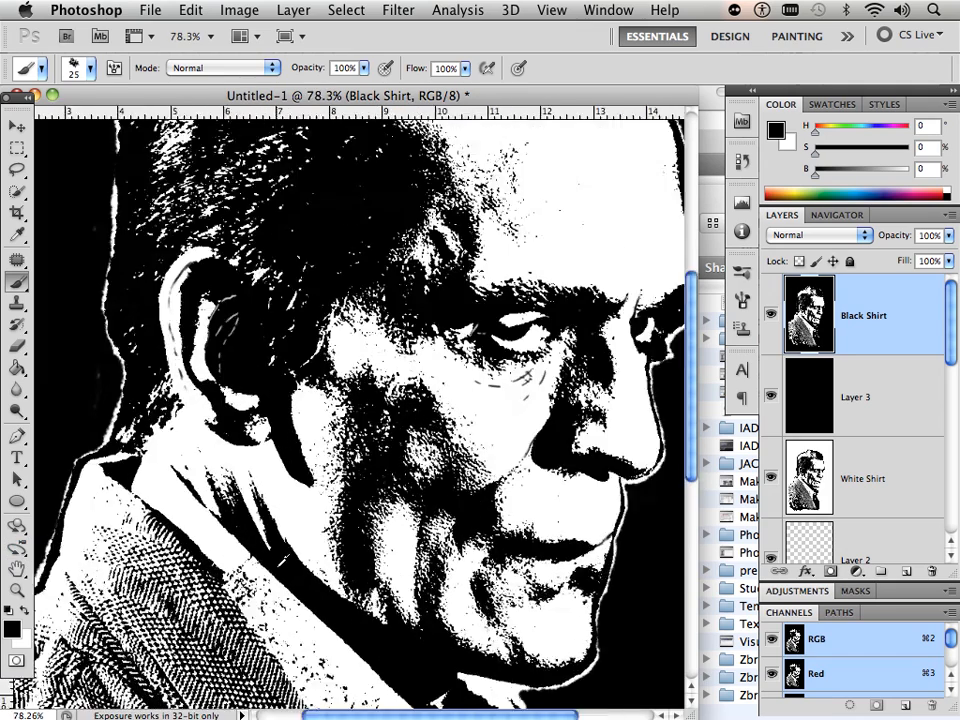
{"action": "left_click_drag", "start_coordinate": [473, 637], "coordinate": [160, 391]}
{"action": "key", "text": "super+r"}
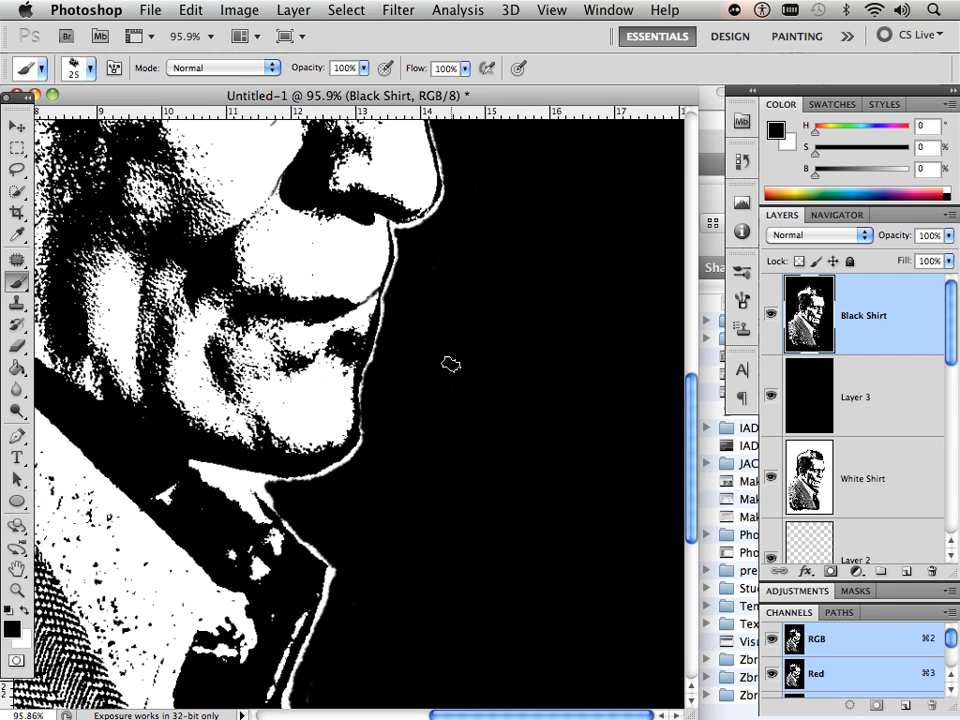
{"action": "mouse_move", "coordinate": [250, 483]}
{"action": "left_mouse_down"}
{"action": "mouse_move", "coordinate": [221, 477]}
{"action": "mouse_move", "coordinate": [247, 491]}
{"action": "left_mouse_up"}
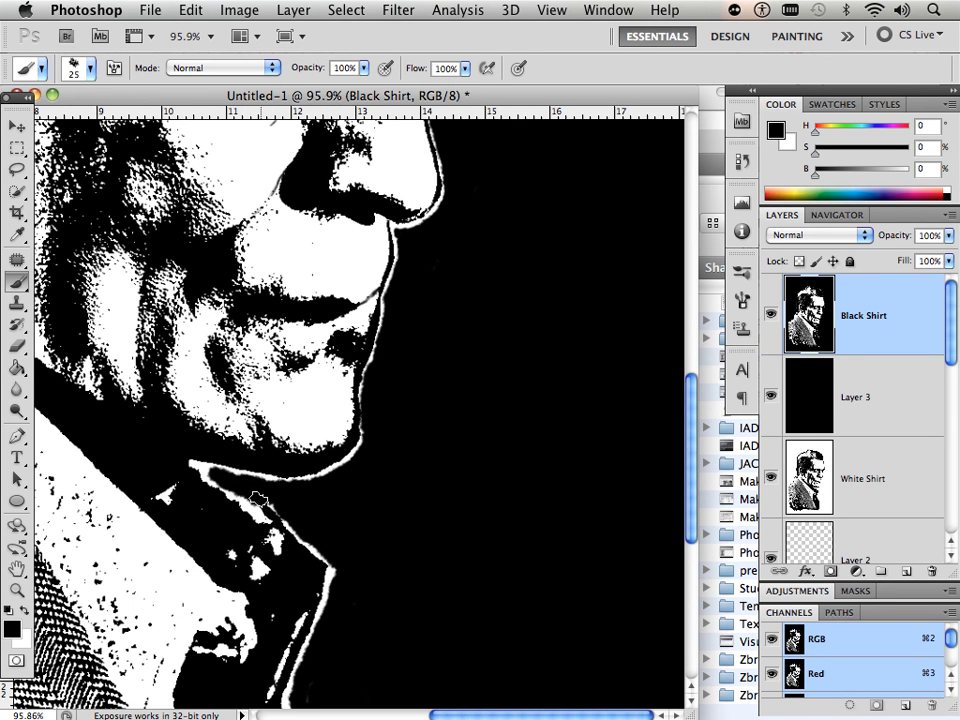
- Invert the retouched Black Shirt layer back to black artwork on white
{"action": "scroll", "coordinate": [328, 508], "scroll_direction": "up", "scroll_amount": 1}
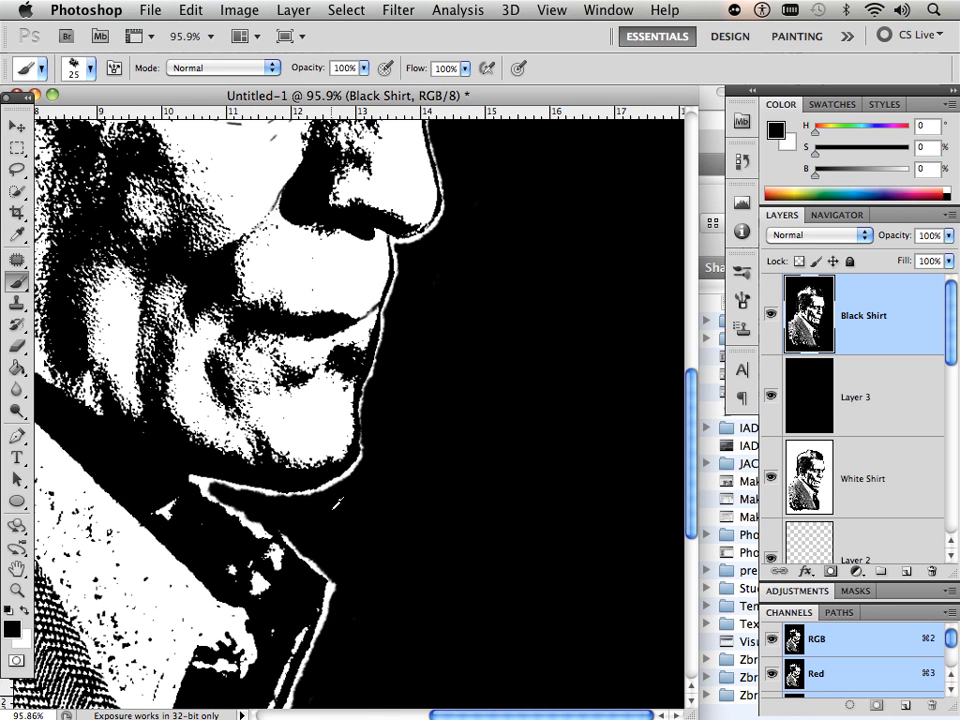
{"action": "scroll", "coordinate": [339, 501], "scroll_direction": "down", "scroll_amount": 5}
{"action": "scroll", "coordinate": [341, 503], "scroll_direction": "up", "scroll_amount": 2}
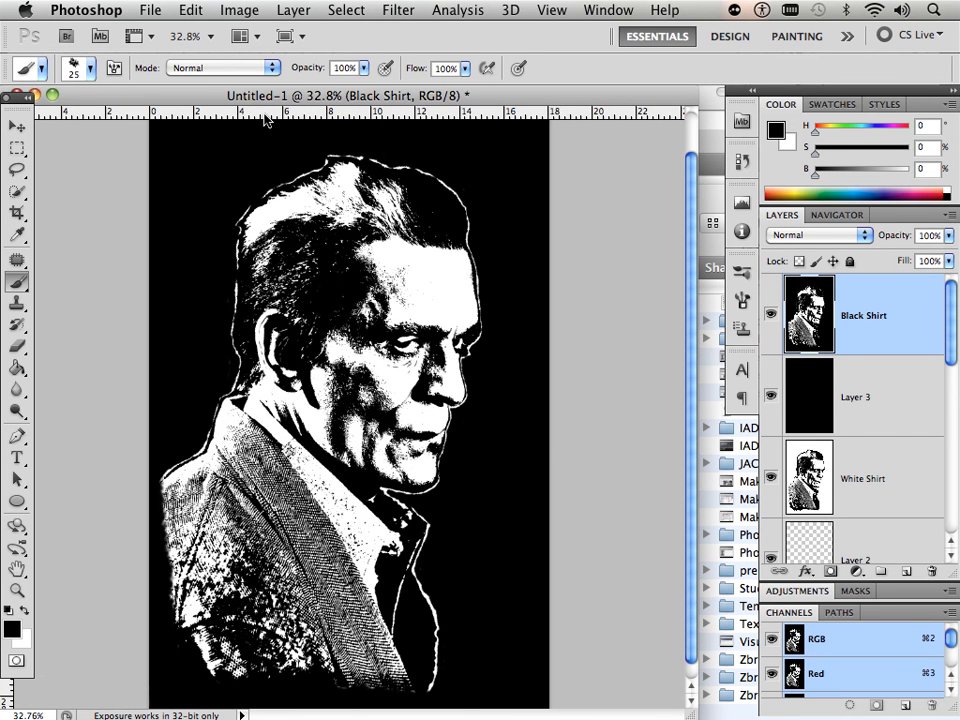
{"action": "left_click", "coordinate": [240, 11]}
{"action": "mouse_move", "coordinate": [326, 67]}
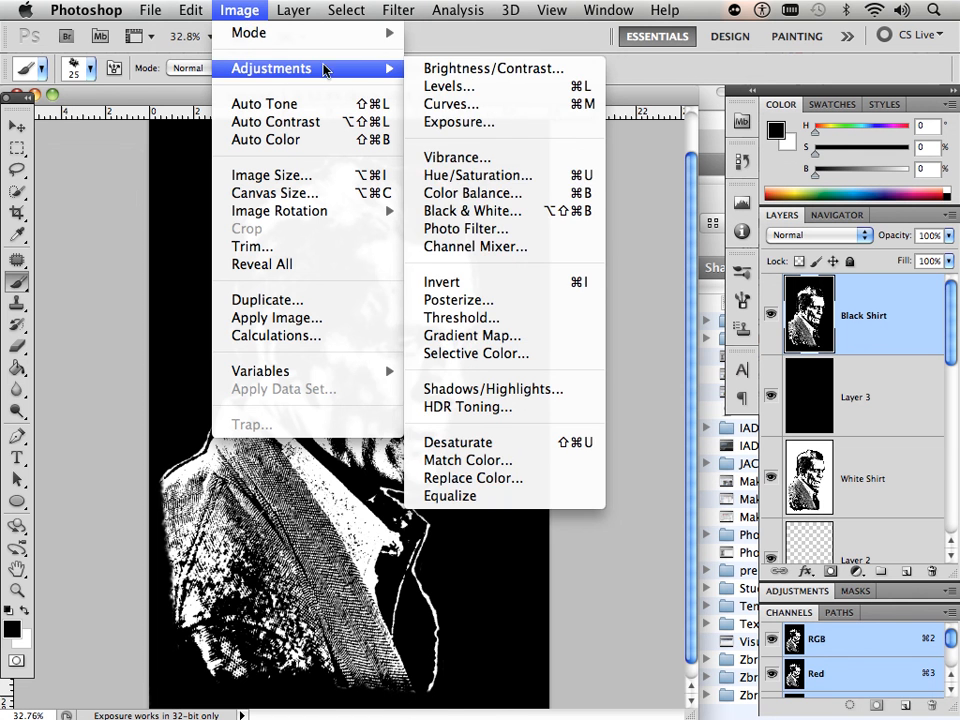
{"action": "left_click", "coordinate": [461, 284]}
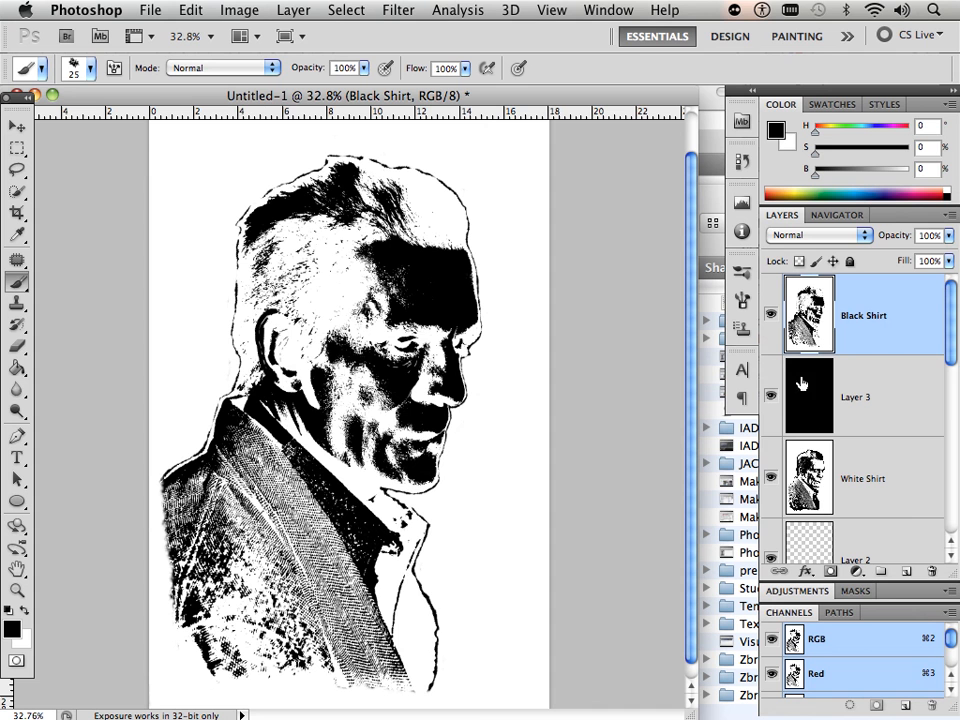
- Hide the Black Shirt layer and delete the black-filled Layer 3
{"action": "left_click", "coordinate": [771, 398]}
{"action": "left_click", "coordinate": [770, 316]}
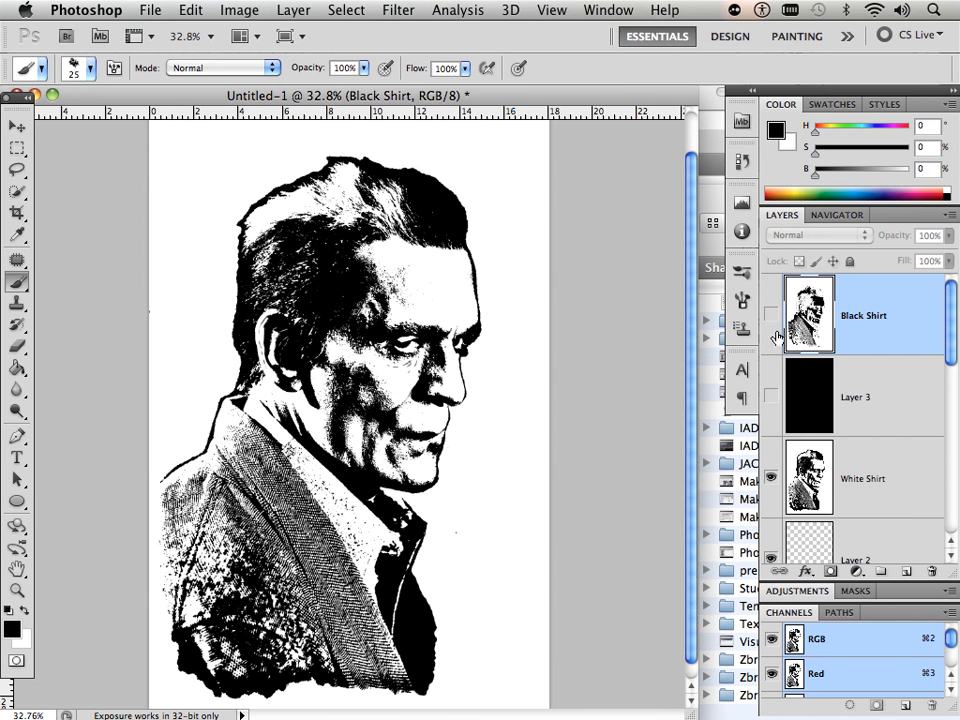
{"action": "left_click", "coordinate": [895, 415]}
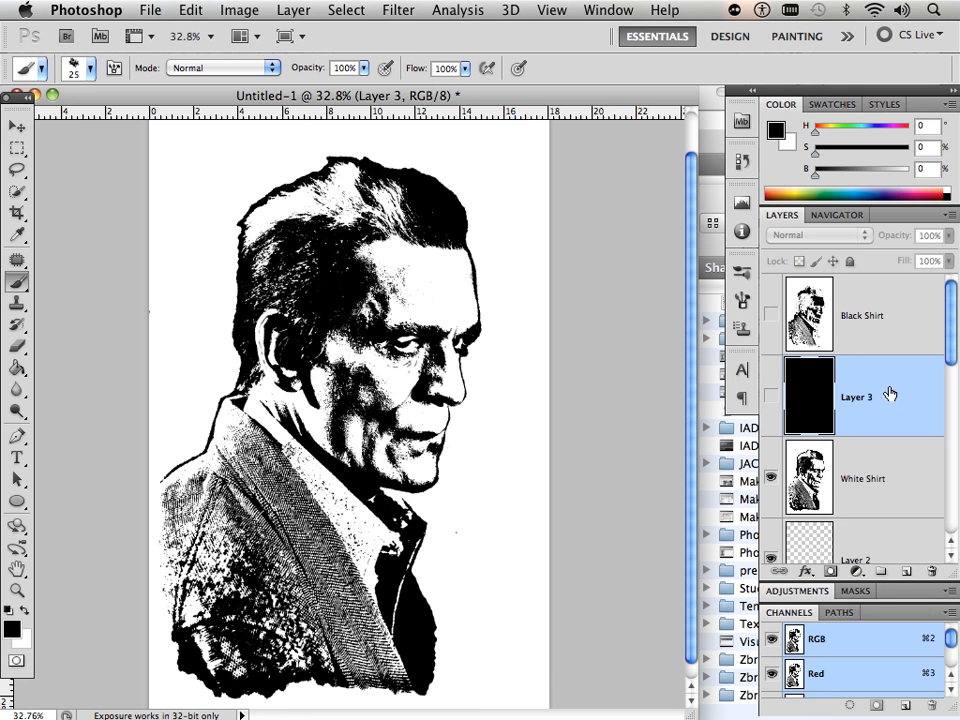
{"action": "left_click_drag", "start_coordinate": [889, 395], "coordinate": [931, 570]}
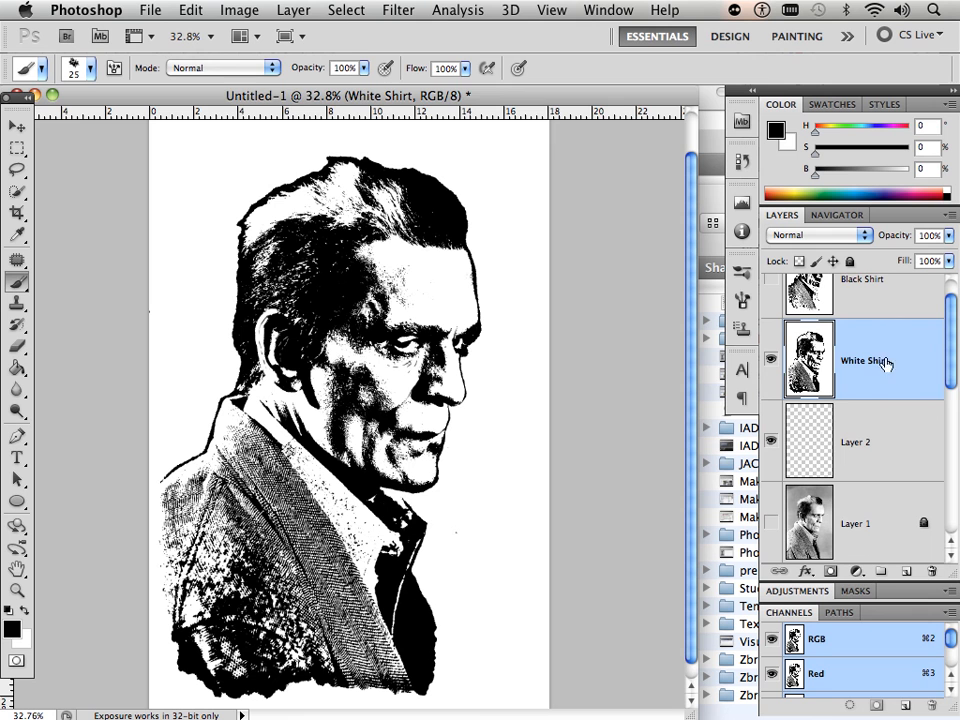
- Group all the layers from Layer 2 down to Layer 1 copy, leaving the Background layer out of the group
{"action": "left_click", "coordinate": [880, 446]}
{"action": "left_click_drag", "start_coordinate": [952, 355], "coordinate": [949, 527]}
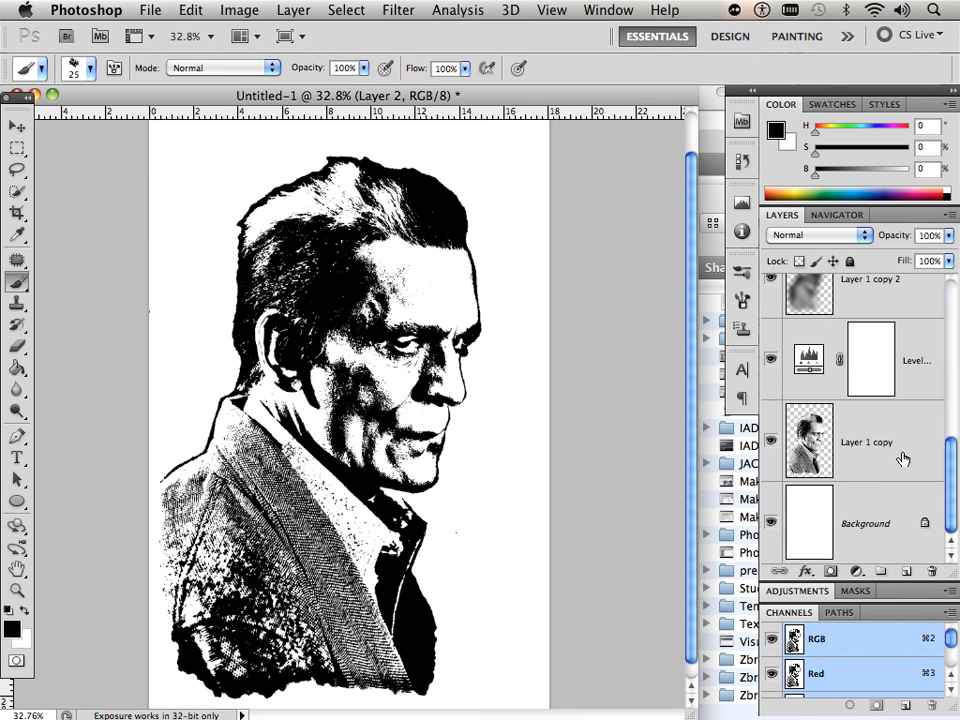
{"action": "left_click", "coordinate": [884, 508], "text": "shift"}
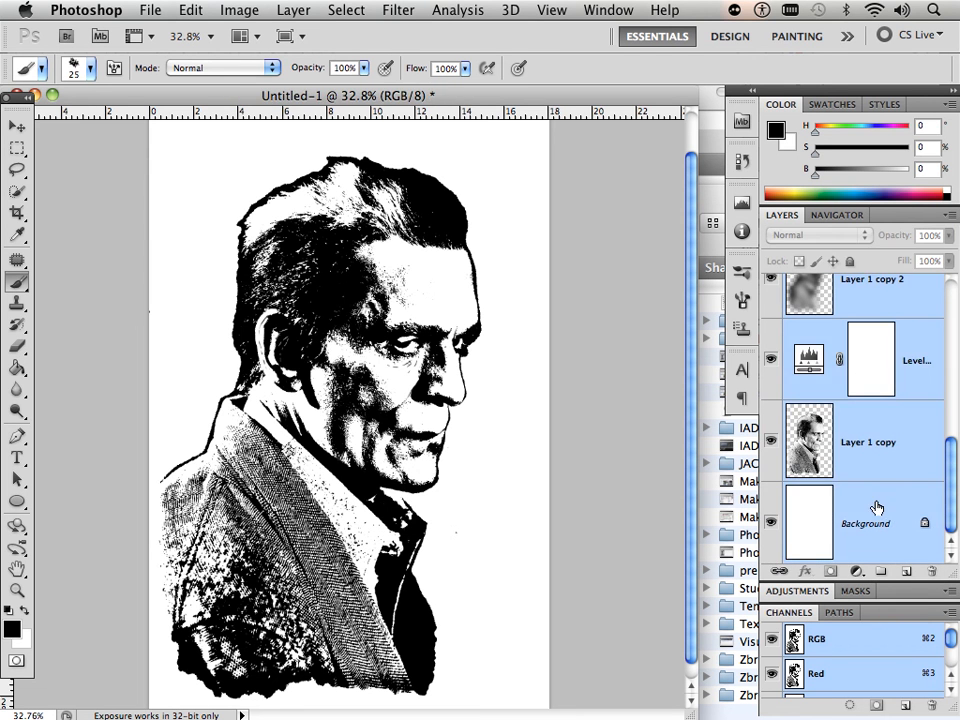
{"action": "left_click", "coordinate": [298, 12]}
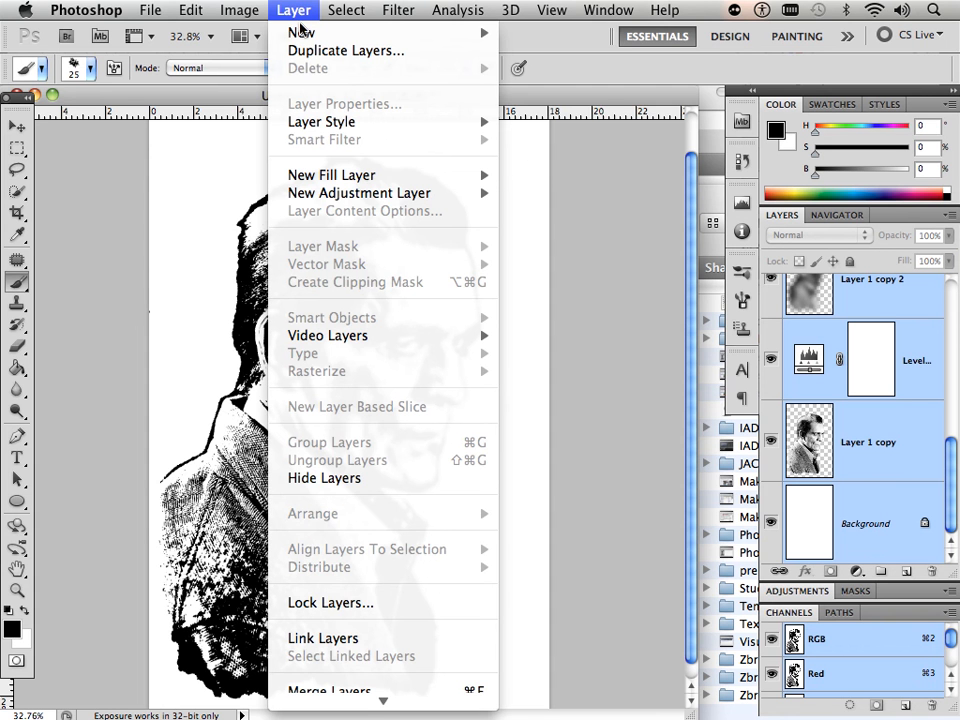
{"action": "mouse_move", "coordinate": [300, 32]}
{"action": "left_click", "coordinate": [866, 520]}
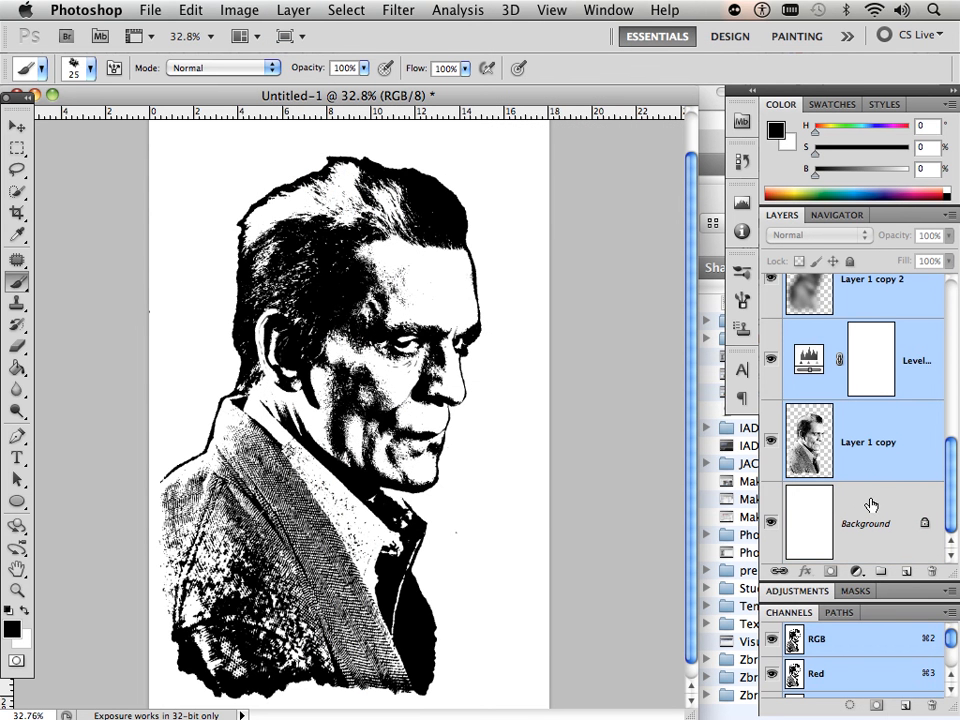
{"action": "left_click", "coordinate": [273, 10]}
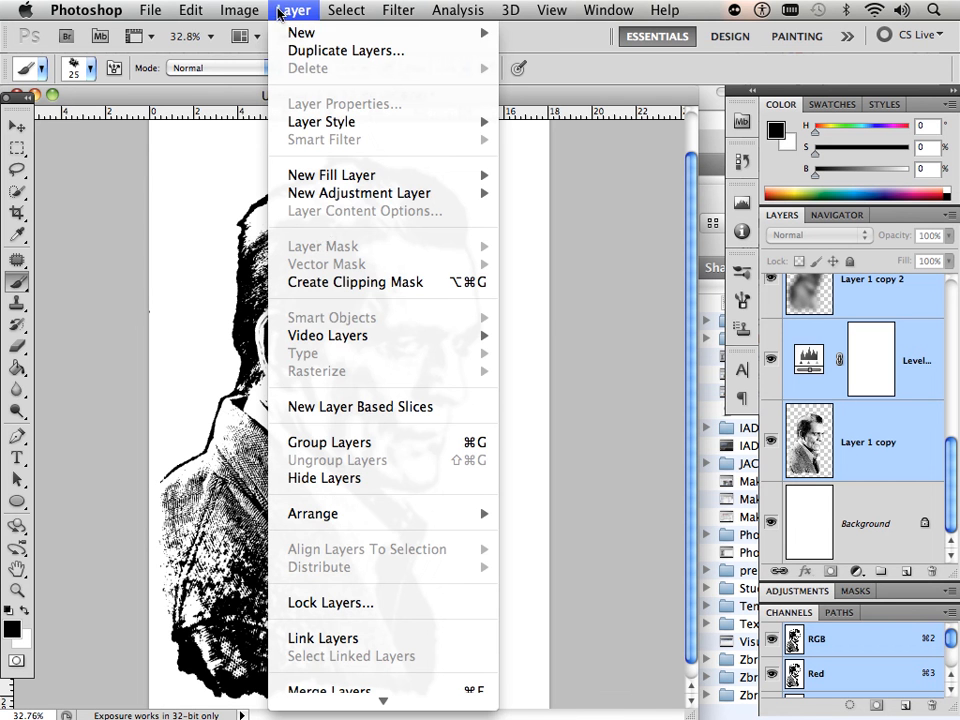
{"action": "left_click", "coordinate": [350, 443]}
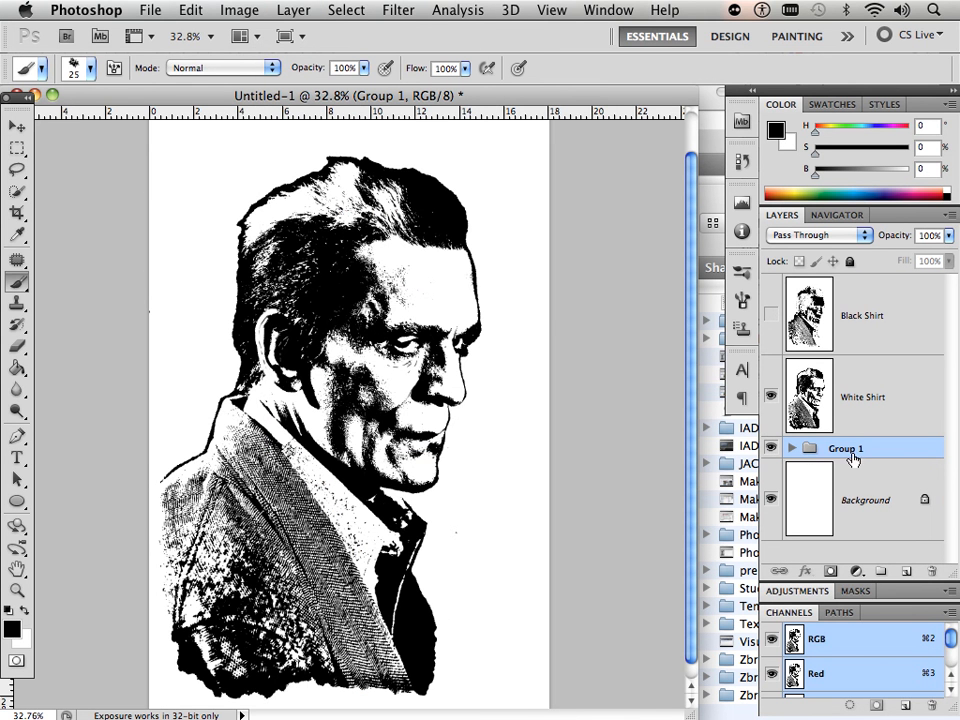
- Rename the new layer group as Workflow
{"action": "double_click", "coordinate": [806, 452], "text": "alt"}
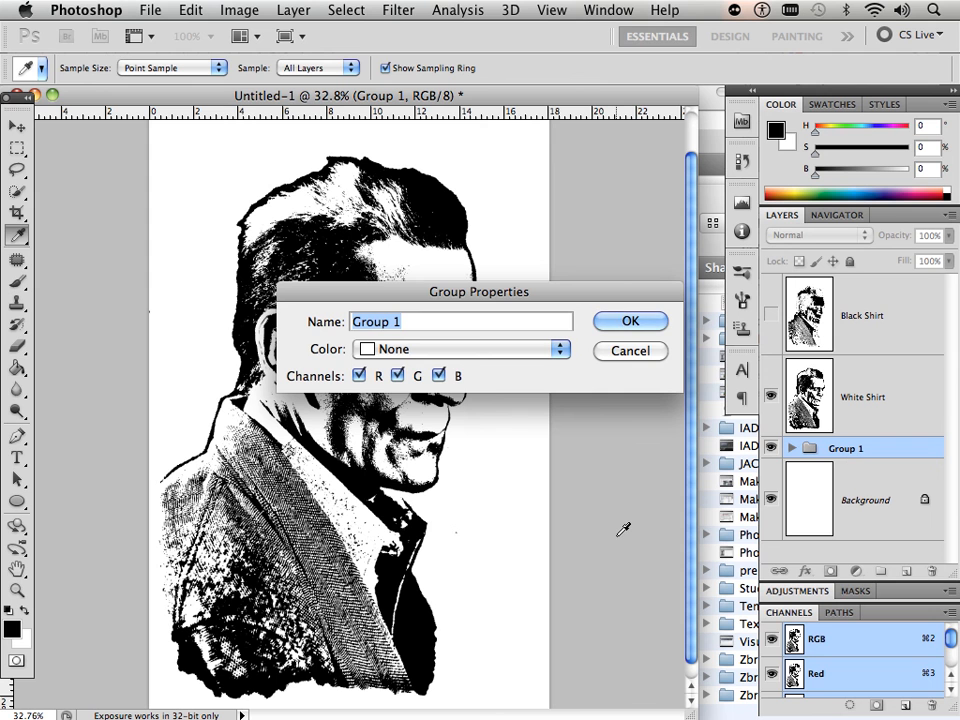
{"action": "type", "text": "Prosc"}
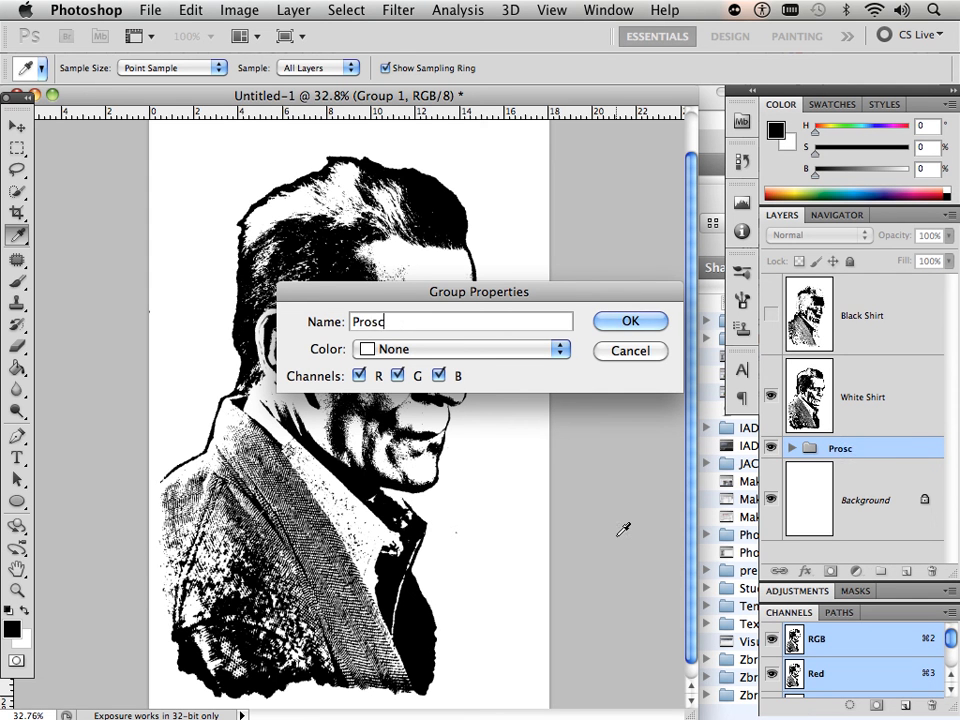
{"action": "type", "text": "ess"}
{"action": "key", "text": "BackSpace"}
{"action": "key", "text": "BackSpace"}
{"action": "key", "text": "BackSpace"}
{"action": "key", "text": "BackSpace"}
{"action": "key", "text": "BackSpace"}
{"action": "key", "text": "BackSpace"}
{"action": "key", "text": "BackSpace"}
{"action": "key", "text": "BackSpace"}
{"action": "type", "text": "Workflow"}
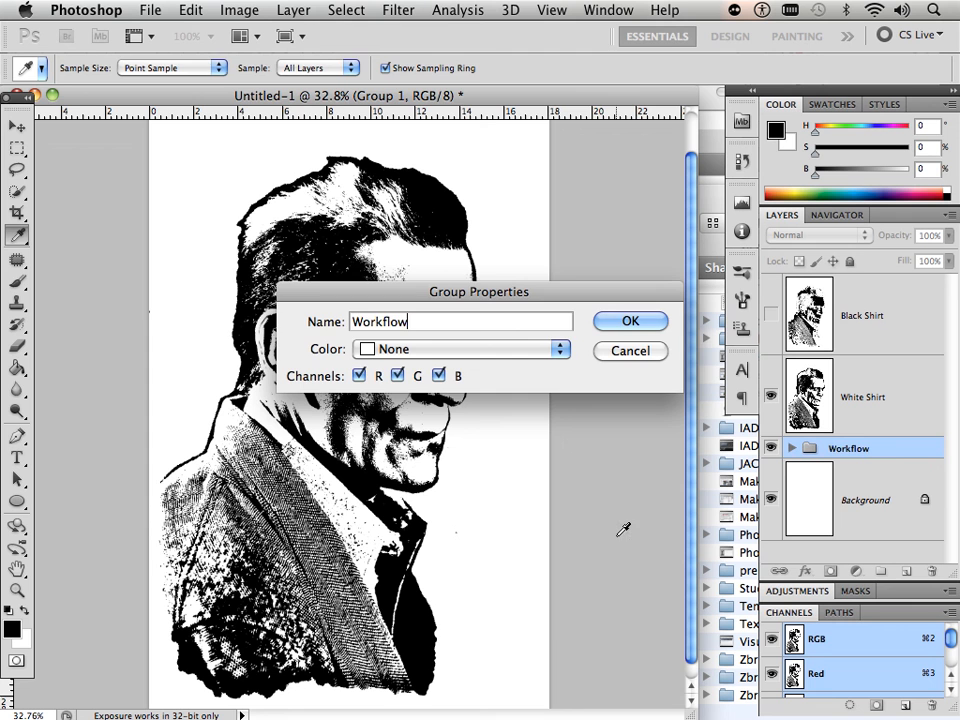
{"action": "left_click", "coordinate": [630, 324]}
{"action": "key", "text": "b"}
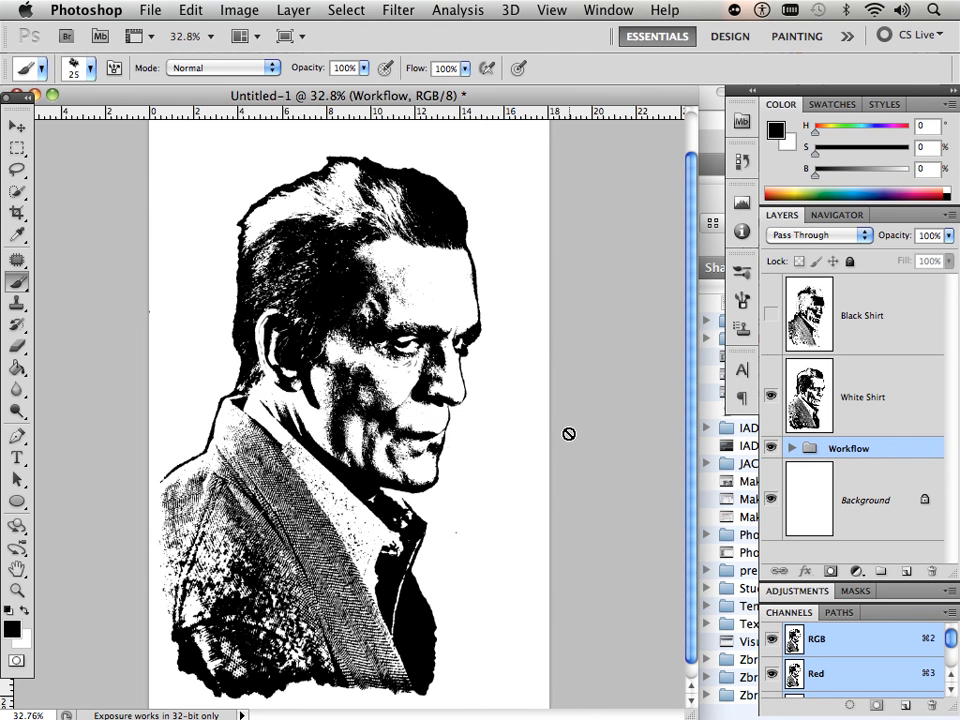